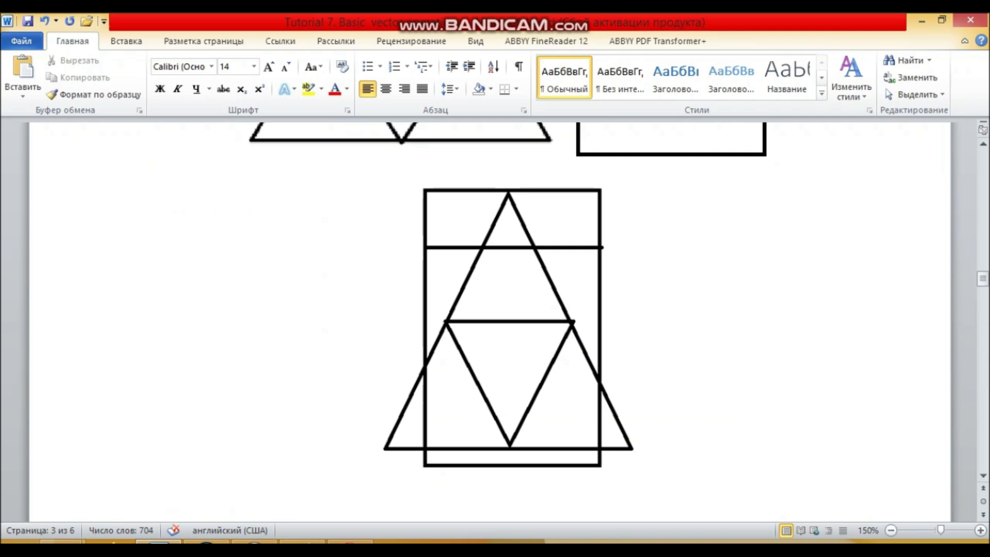
Examine the triangle, rectangle and overlay diagrams together with the attribute tables of Polygon 1 and Polygon 2
scroll(490, 320, "down", 4)
scroll(490, 320, "up", 4)
scroll(490, 320, "down", 3)
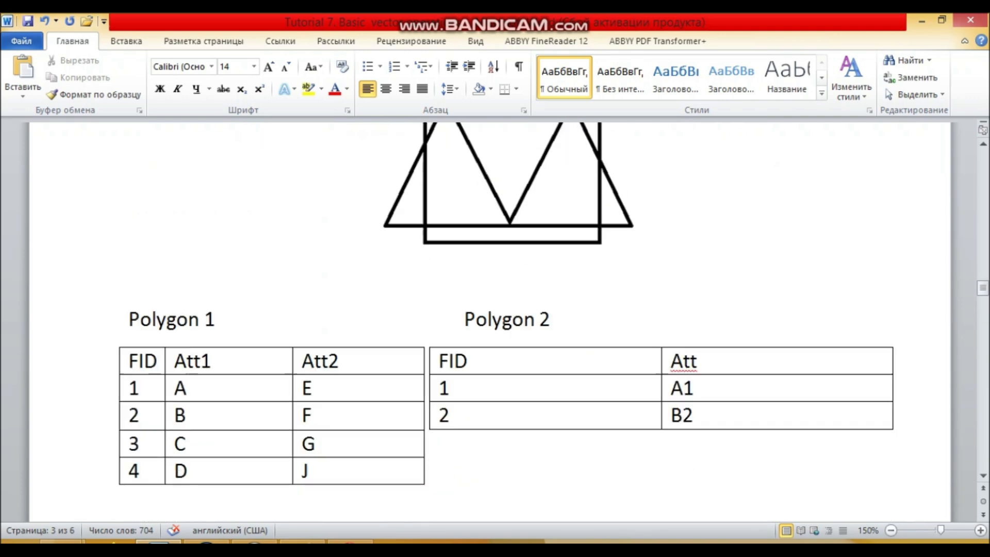
left_click_drag(215, 320, 129, 320)
scroll(489, 320, "up", 10)
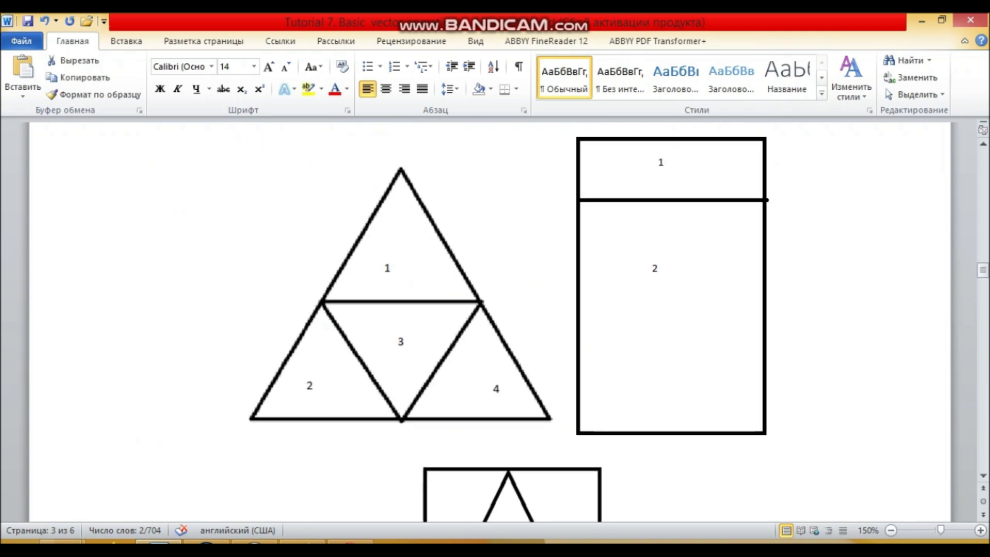
scroll(489, 319, "up", 4)
scroll(490, 320, "down", 12)
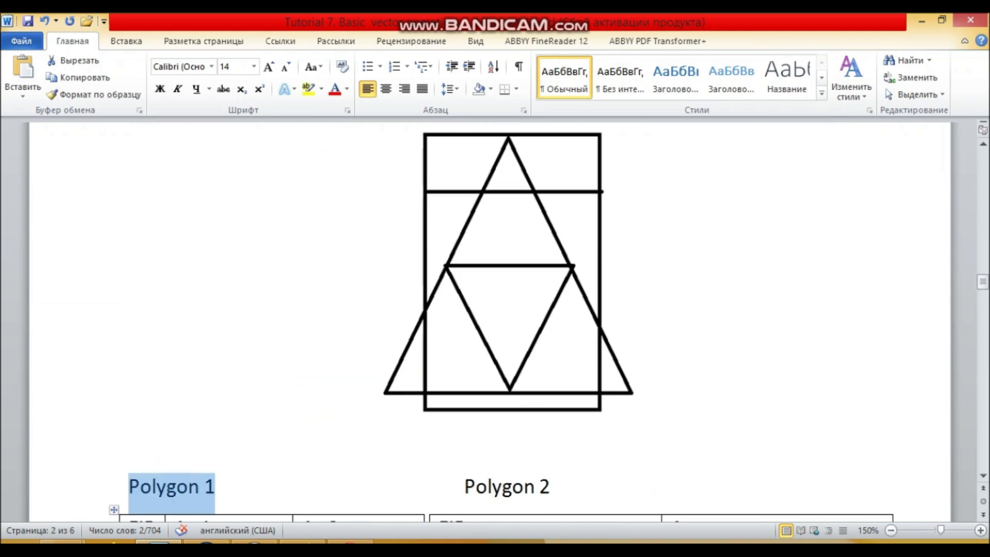
left_click_drag(187, 222, 186, 303)
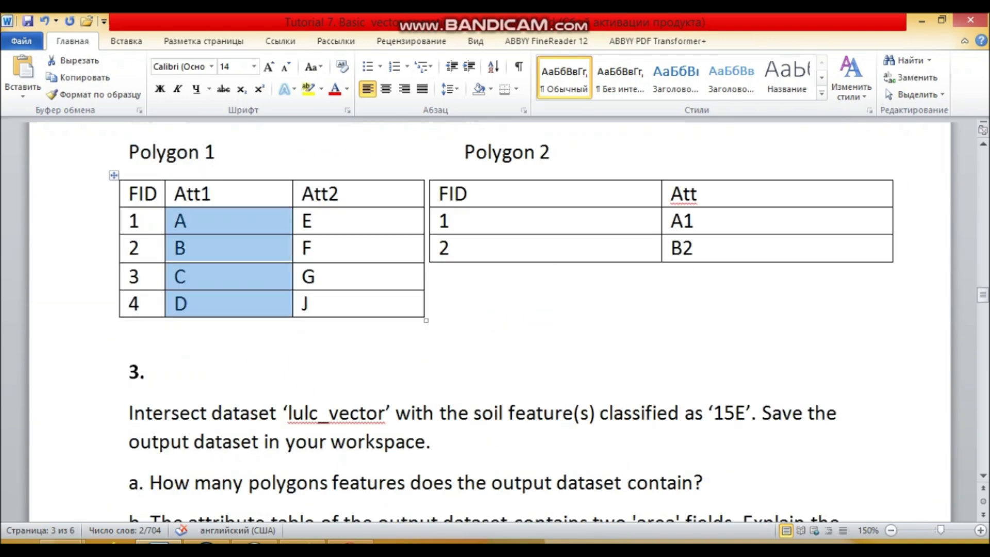
left_click_drag(130, 221, 186, 304)
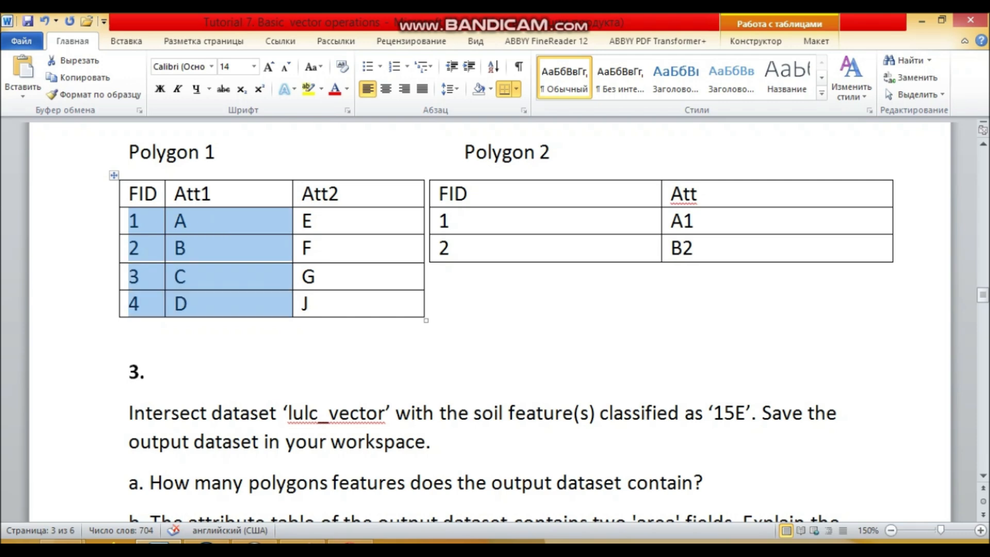
scroll(490, 320, "up", 1)
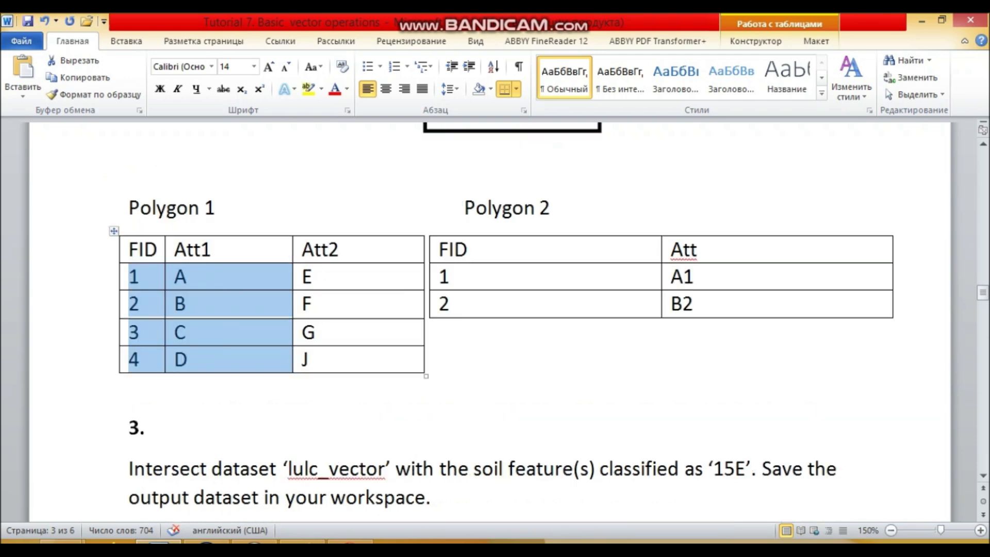
left_click_drag(214, 251, 335, 251)
left_click(452, 305)
left_click_drag(550, 208, 464, 208)
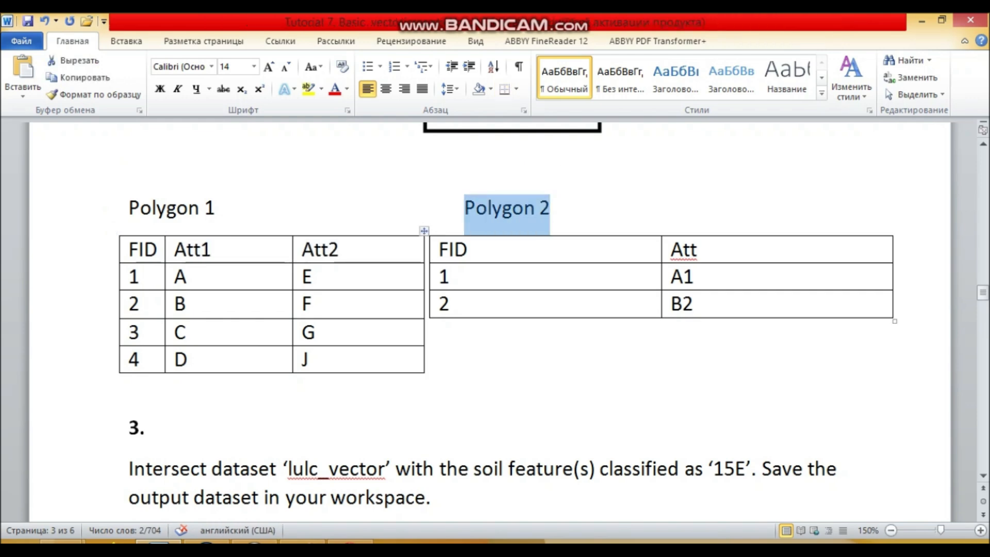
left_click(468, 250)
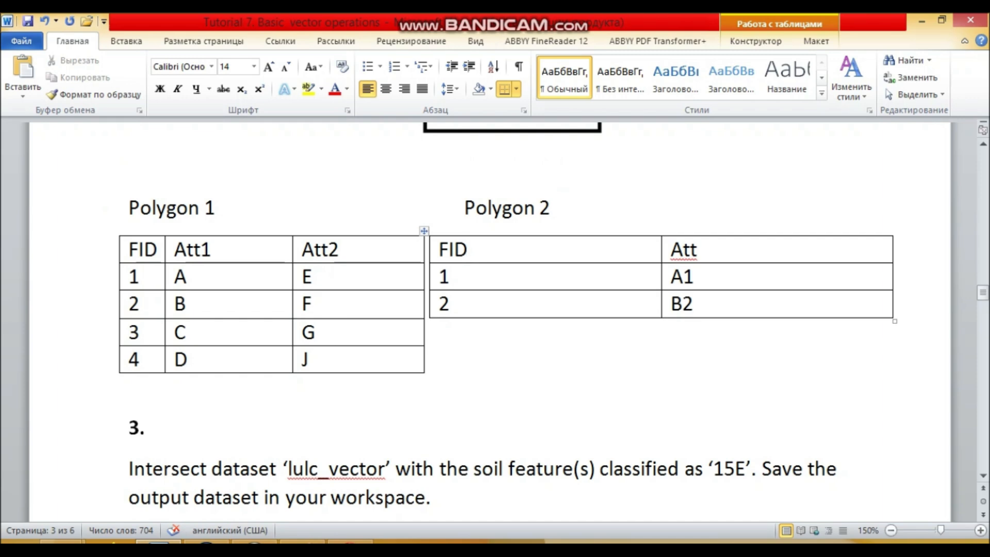
type("_")
key("Tab")
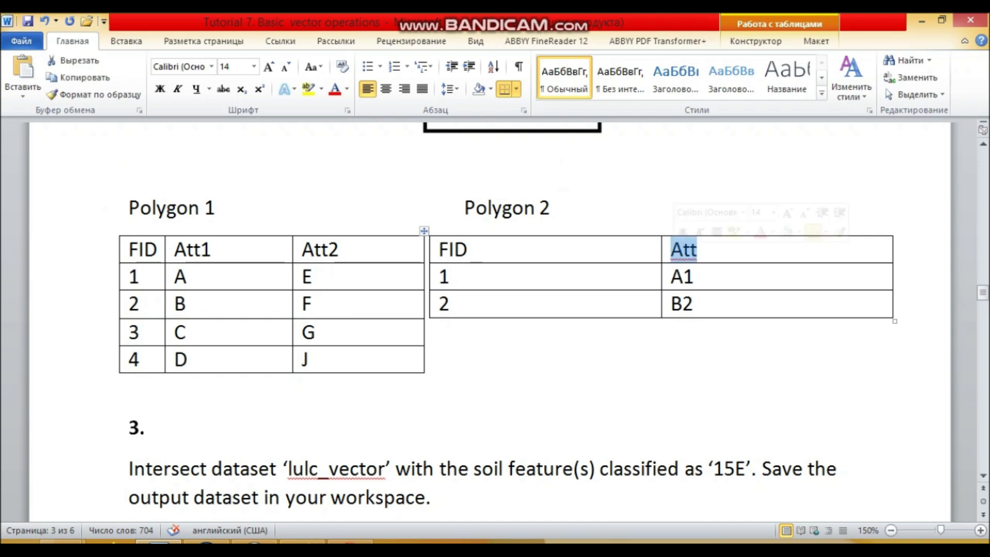
Insert blank lines between the polygon attribute tables and question 3
left_click(139, 386)
key("Return")
key("Return")
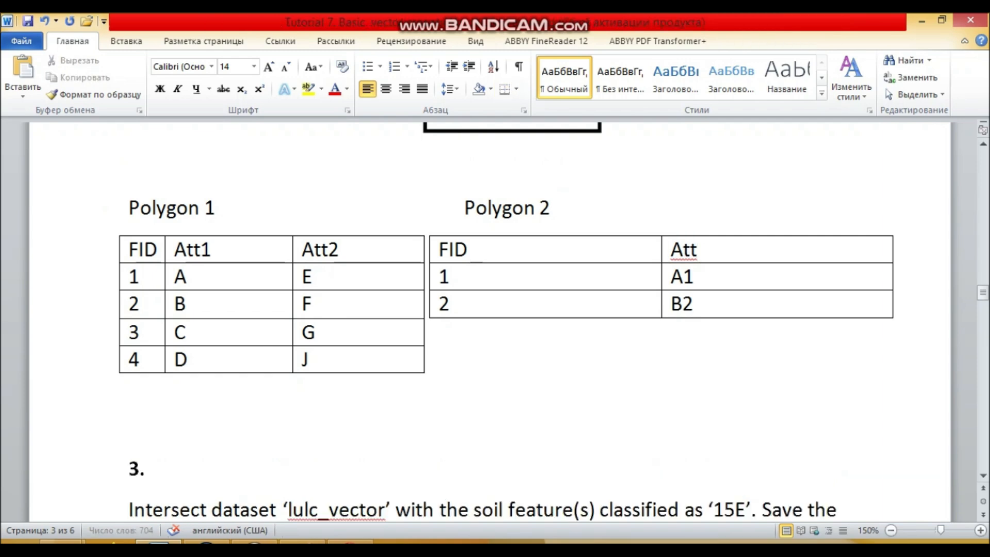
left_click(139, 386)
Compare the numbered triangle and rectangle diagrams with the combined overlay diagram and the two attribute tables
scroll(490, 322, "up", 3)
scroll(490, 322, "up", 3)
scroll(490, 321, "down", 4)
scroll(490, 322, "up", 4)
scroll(490, 322, "down", 4)
scroll(490, 322, "up", 12)
scroll(490, 322, "down", 10)
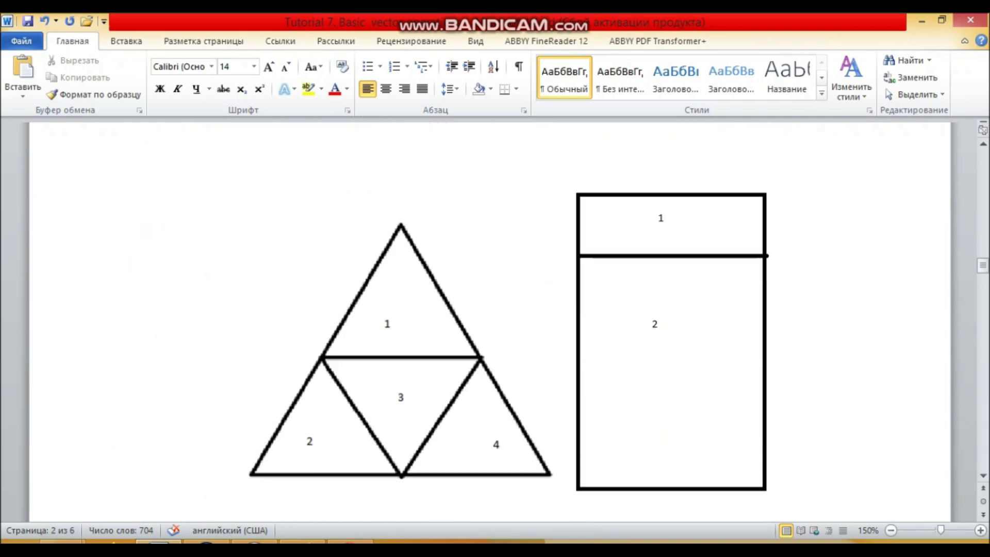
scroll(490, 321, "down", 3)
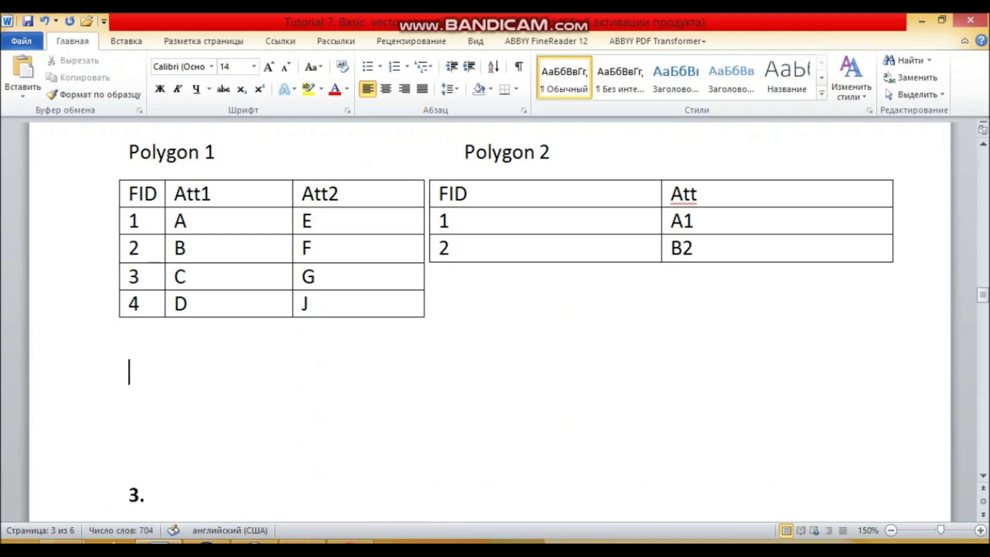
scroll(139, 331, "up", 10)
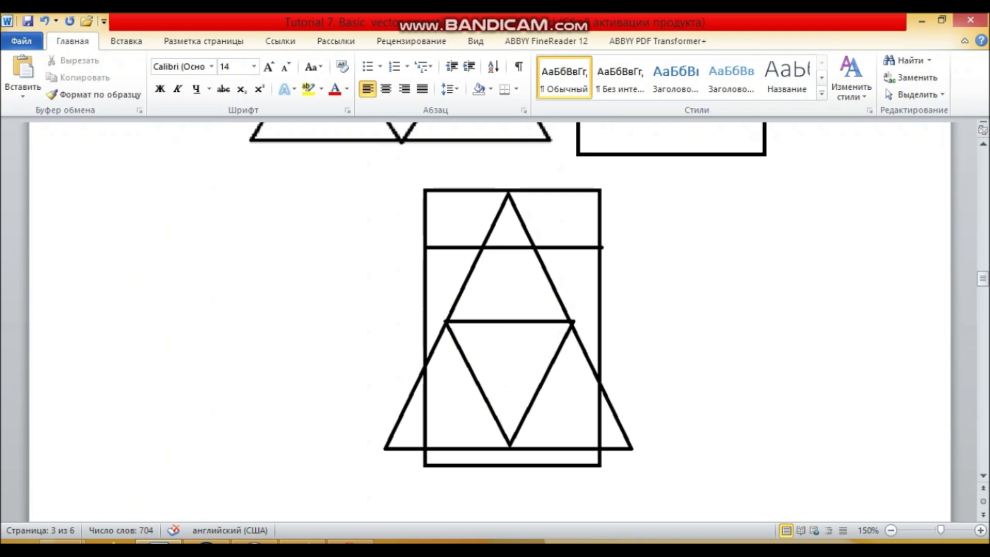
Switch to the Snipping Tool, capture the combined triangle and rectangle overlay diagram, and copy the snip
left_click(351, 542)
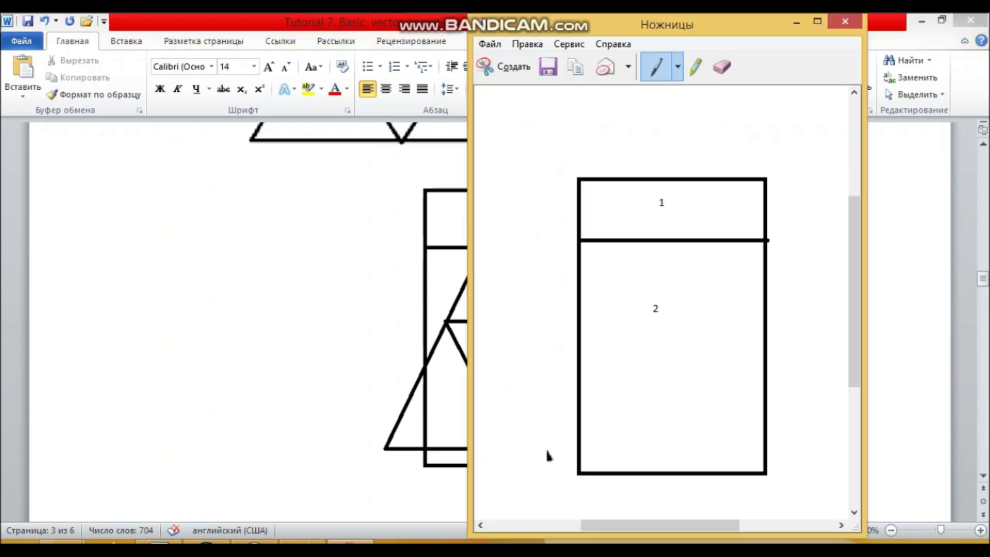
left_click(506, 66)
left_click_drag(373, 171, 676, 509)
right_click(510, 272)
left_click(541, 296)
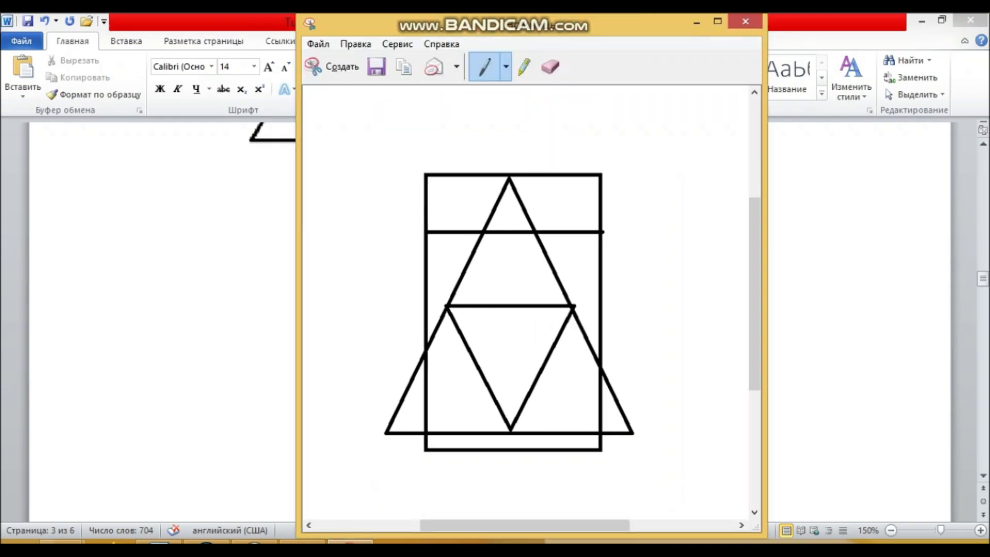
Switch to Paint, paste the overlay diagram and place it over the old numbered triangle
left_click(303, 541)
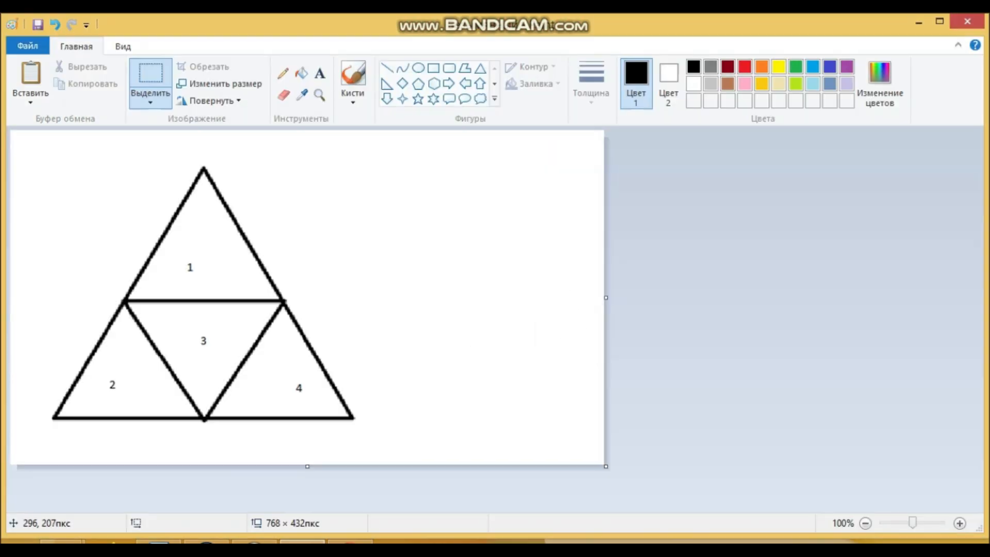
key("ctrl+v")
left_click_drag(231, 258, 276, 273)
left_click_drag(188, 226, 185, 226)
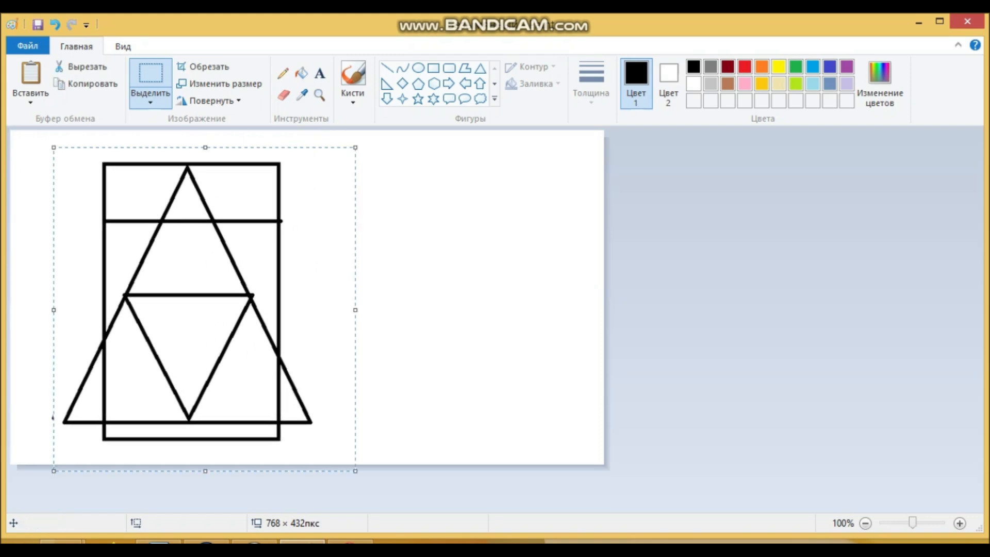
left_click(185, 225)
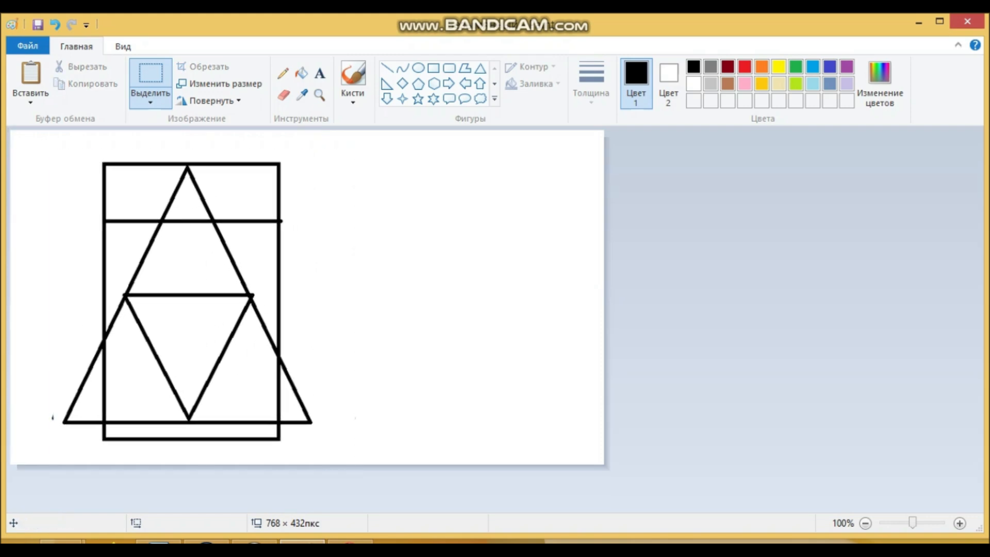
left_click(458, 385)
Label the three regions in the rectangle's upper band 1, 2 and 3 from left to right with the Text tool
left_click(320, 73)
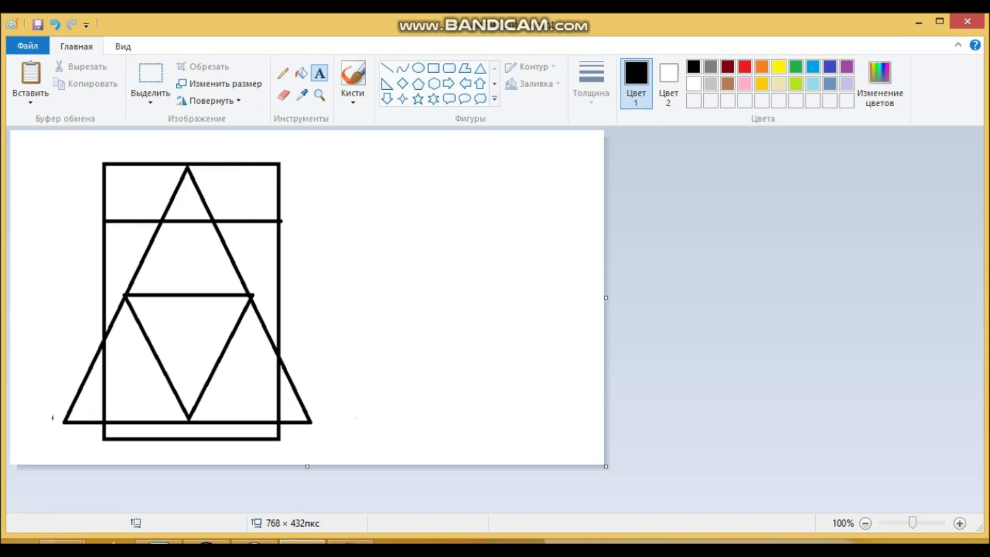
left_click(133, 195)
type("1")
left_click(182, 197)
left_click(182, 197)
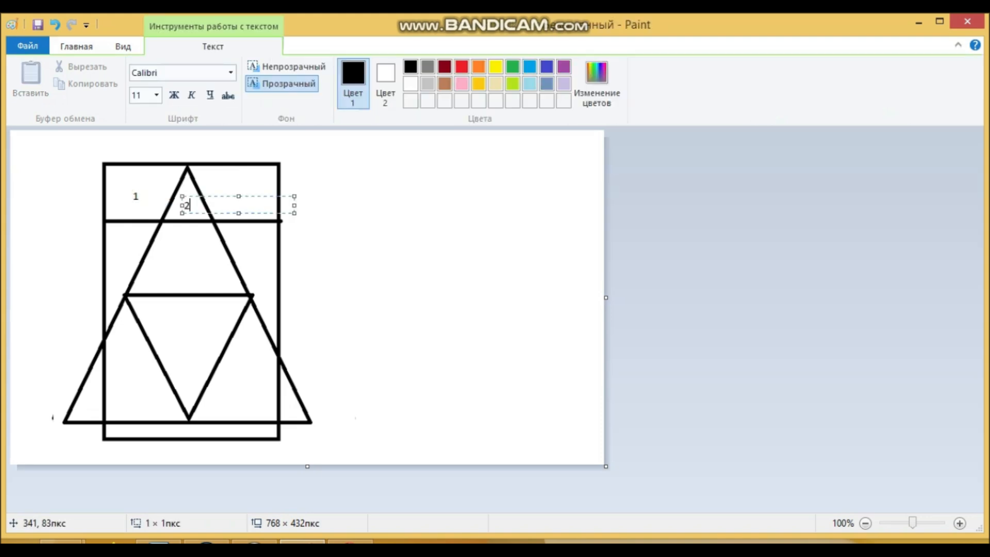
left_click(175, 167)
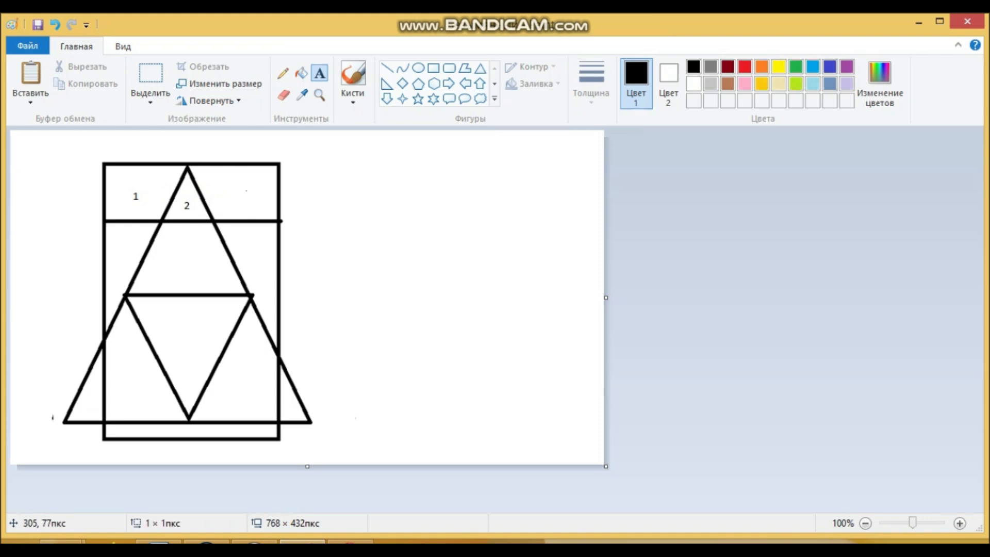
left_click(243, 183)
type("3")
left_click(84, 208)
Label the regions just below the horizontal divider 4, 5 and 6 from left to right
left_click(119, 237)
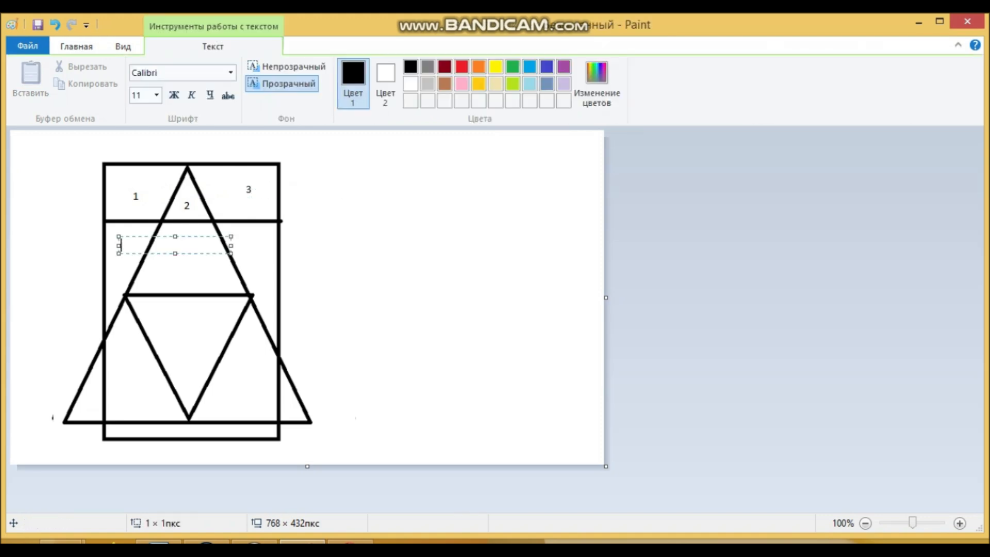
left_click(129, 227)
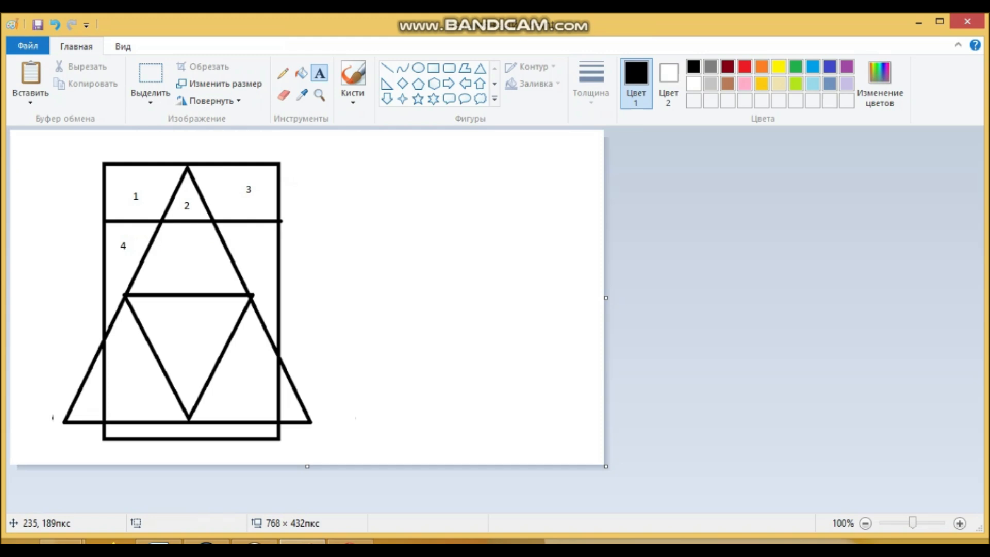
left_click(154, 249)
type("5")
left_click(180, 203)
left_click(263, 229)
Label the inverted inner triangle 7, the region to its left 8 and the region to its right 9
left_click(199, 314)
left_click(197, 316)
left_click(129, 365)
left_click(128, 365)
type("8")
left_click(262, 398)
left_click(262, 399)
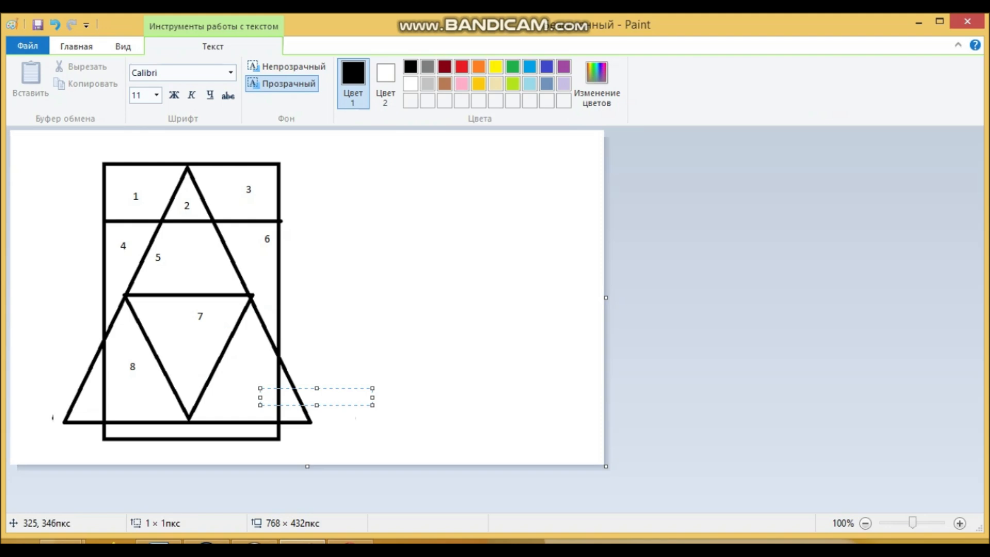
type("9")
Label the triangle's outer right corner 10, the strip below its base 11 and its outer left corner 12
left_click(298, 413)
left_click(298, 413)
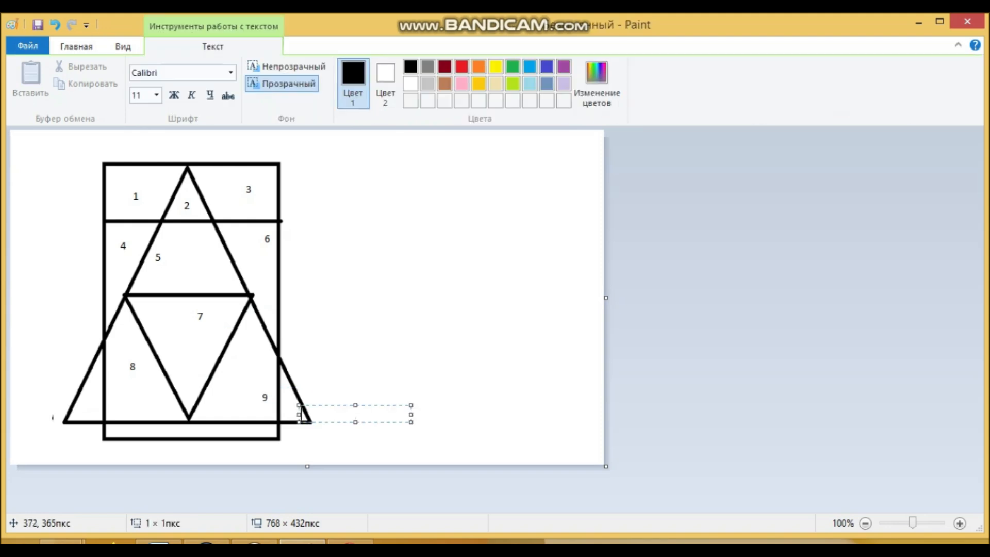
left_click(291, 406)
type("10")
left_click(244, 422)
left_click(244, 422)
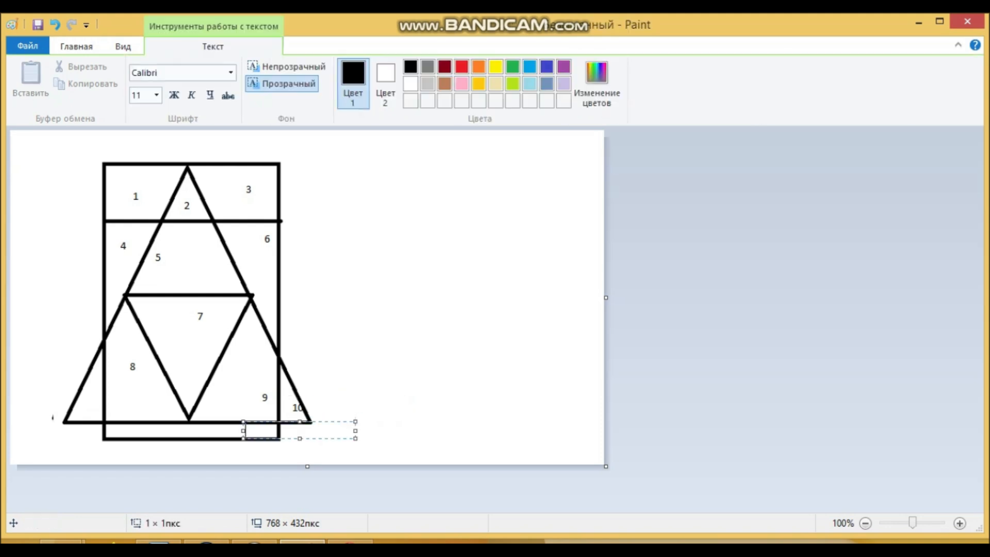
type("11")
left_click(94, 404)
type("12")
left_click(398, 377)
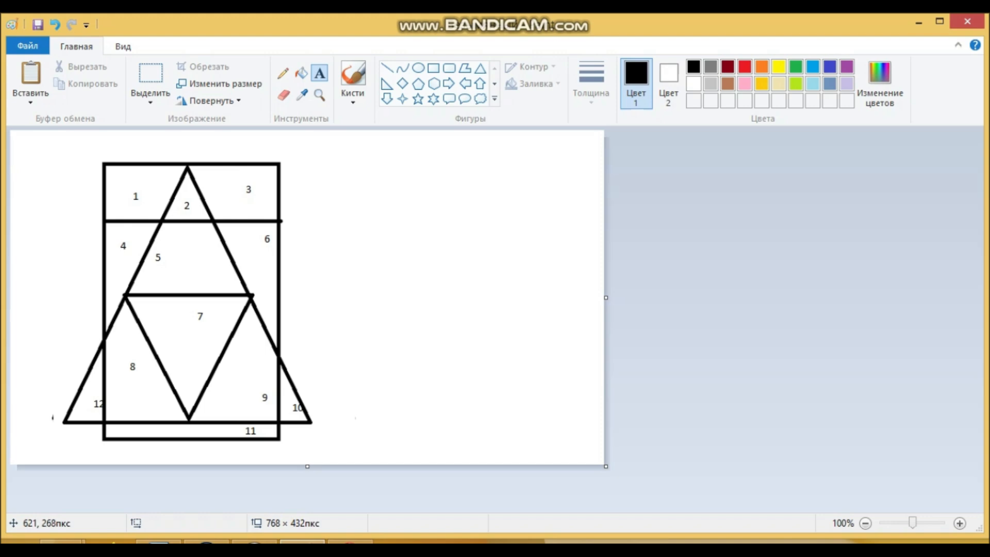
Switch to the Word document and insert a five-column table below the polygon attribute tables
left_click(159, 541)
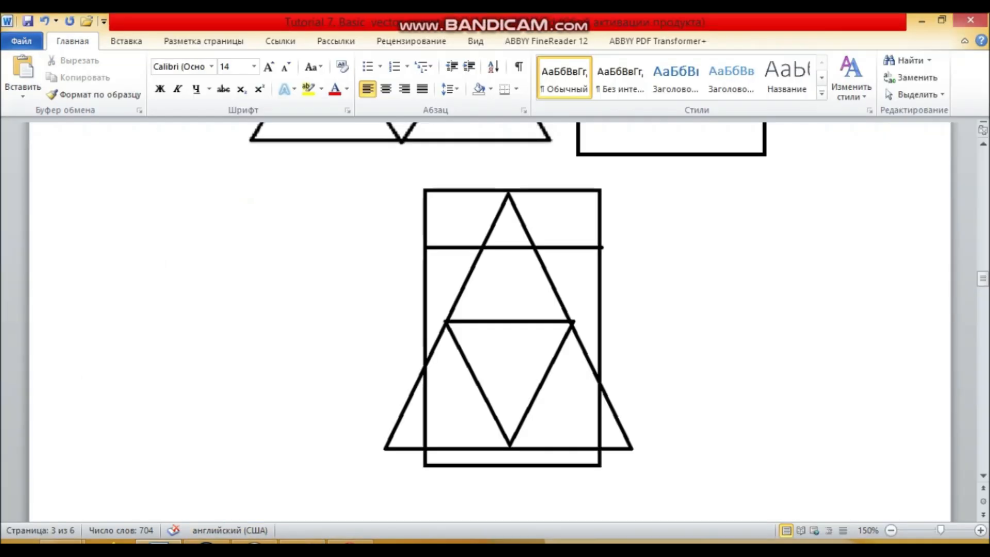
scroll(372, 309, "down", 5)
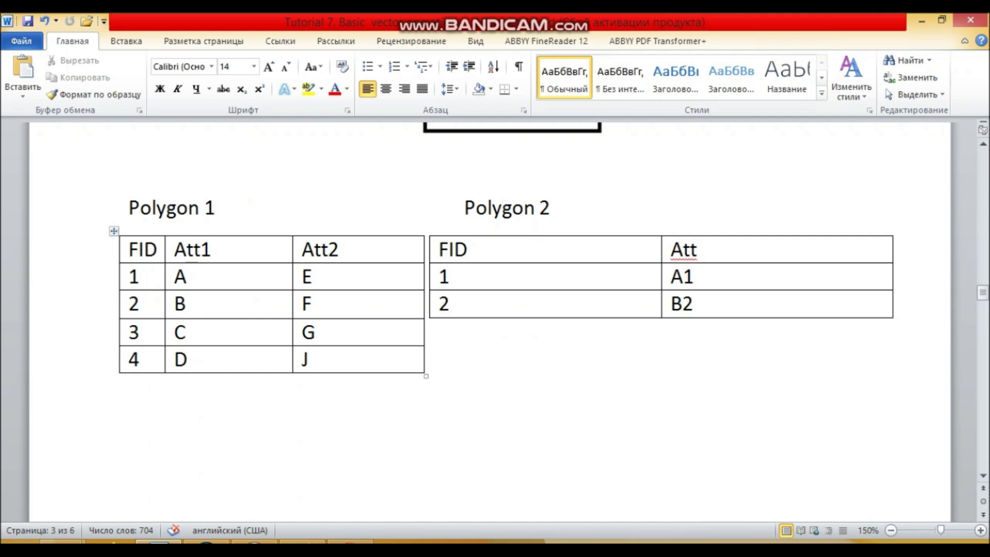
left_click(125, 41)
left_click(137, 77)
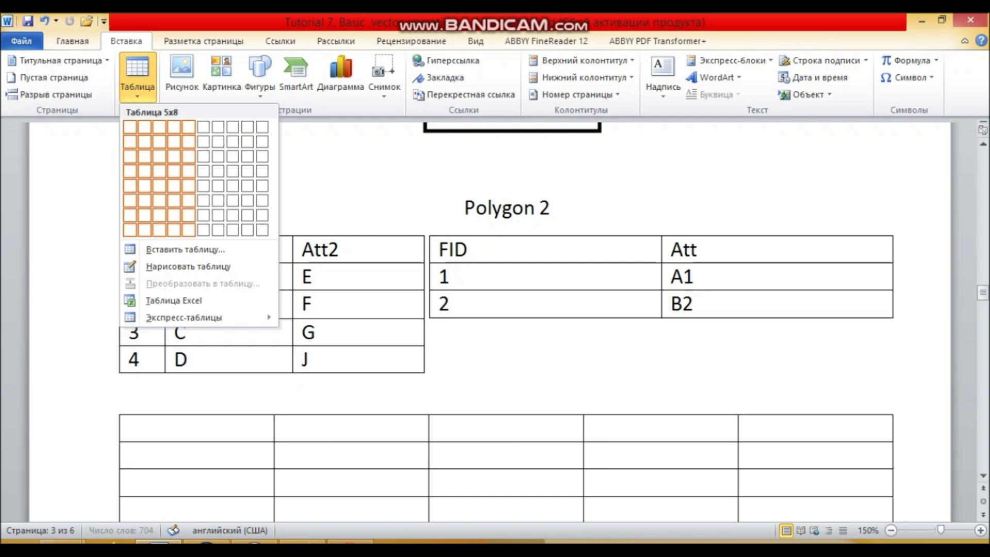
left_click(185, 249)
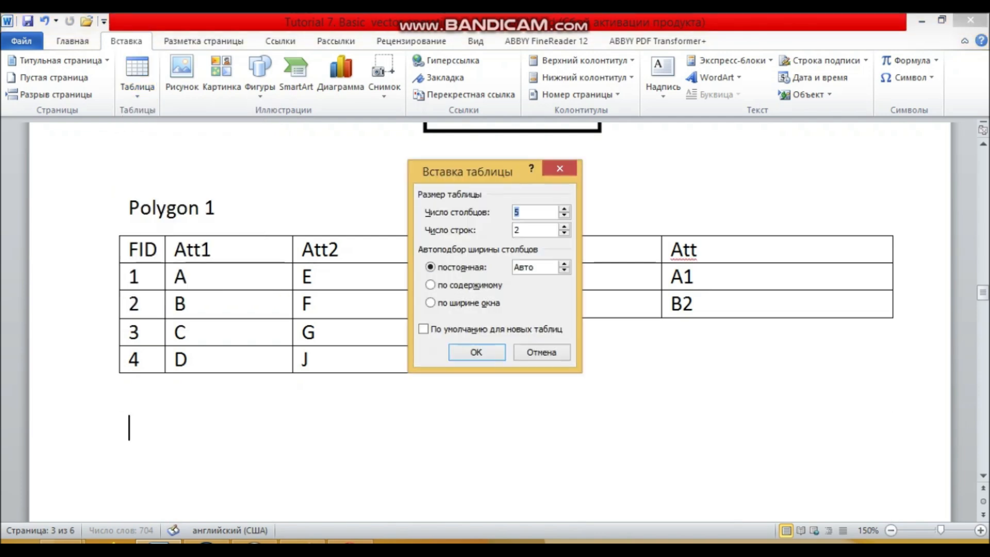
left_click(564, 227)
left_click(476, 352)
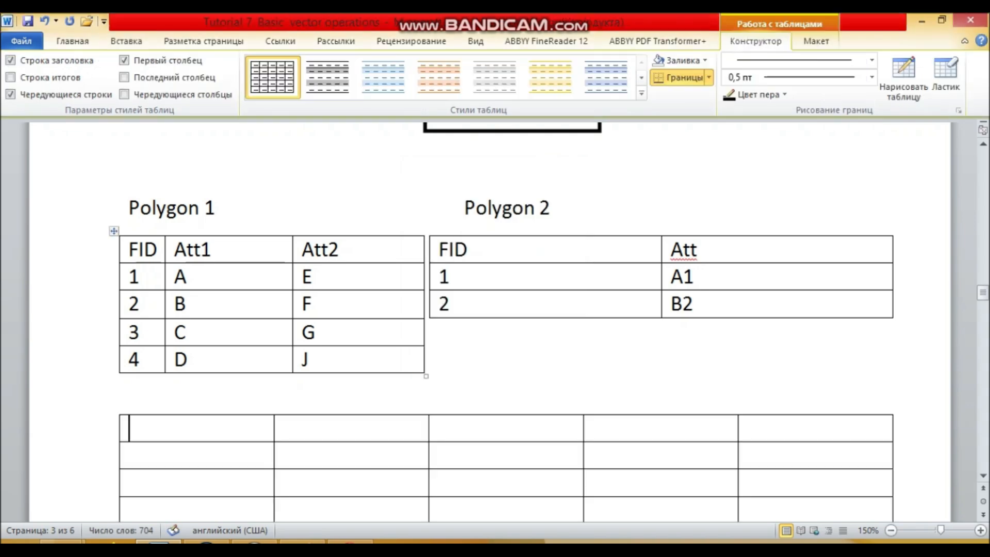
Enter the headers FID, Att1 and Att2 in the first three columns of the new table
scroll(506, 320, "down", 2)
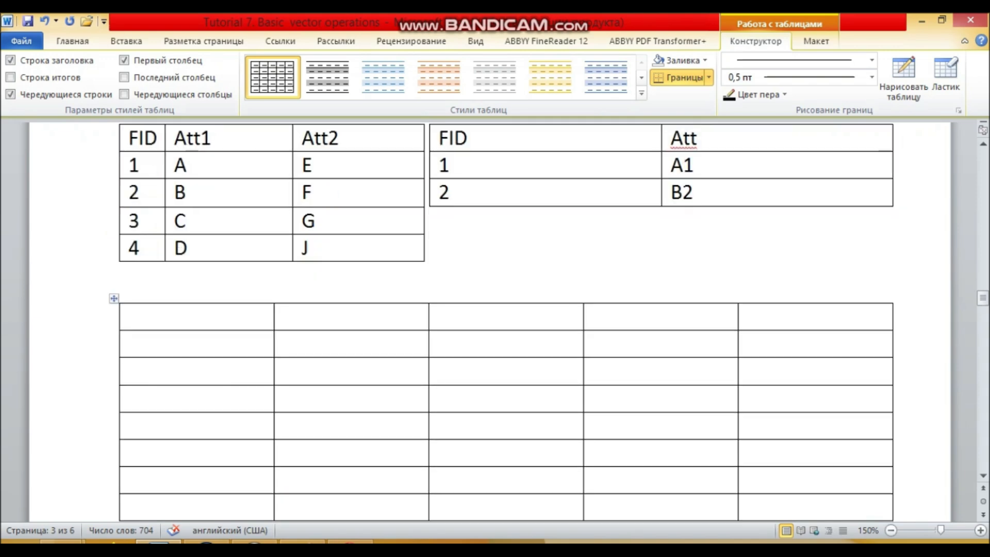
type("FID")
left_click(284, 317)
type("at")
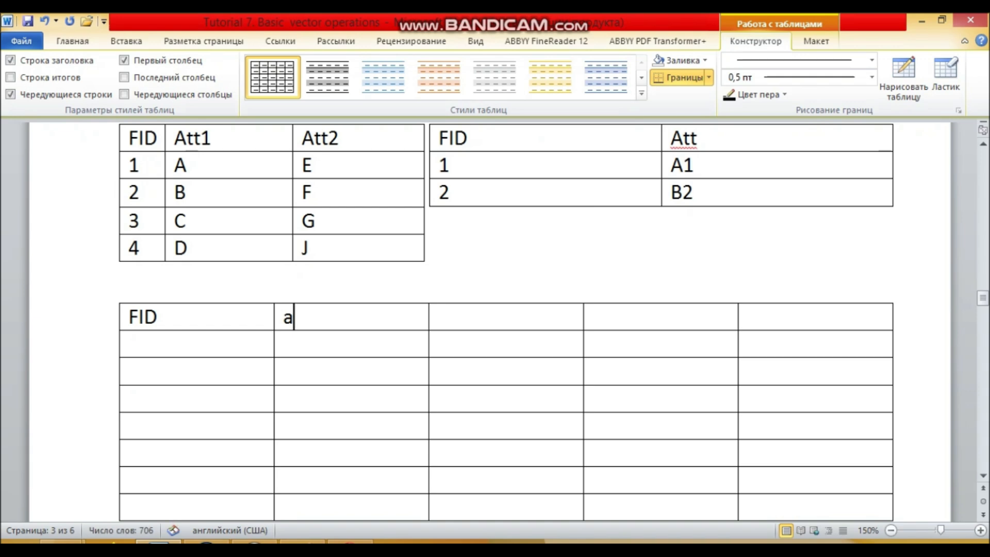
key("BackSpace")
key("BackSpace")
type("A")
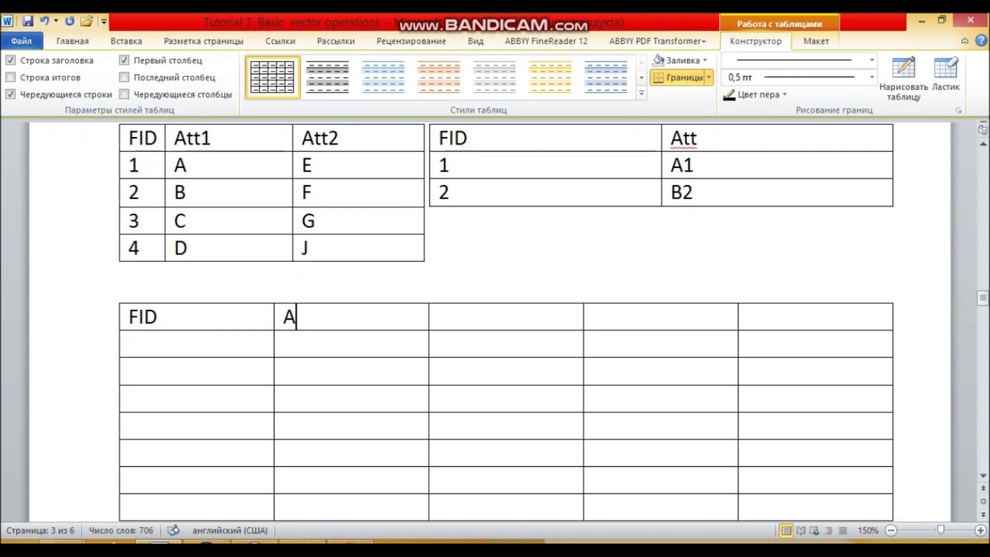
type("tt1")
left_click(439, 318)
type("Att2")
Head the new table's fourth column Att3 and rename the Att header in the Polygon 2 table to Att3
left_click(594, 317)
scroll(495, 319, "up", 3)
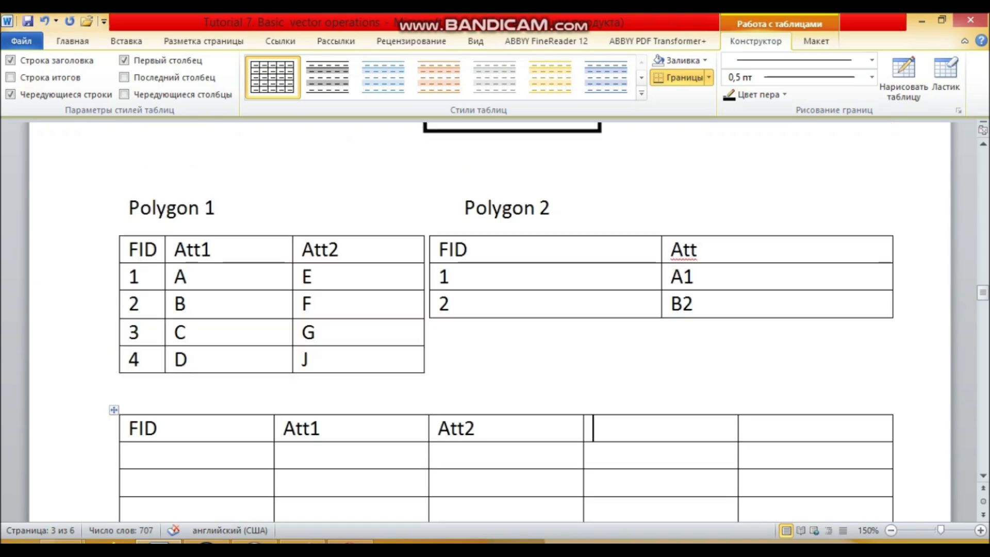
type("Att")
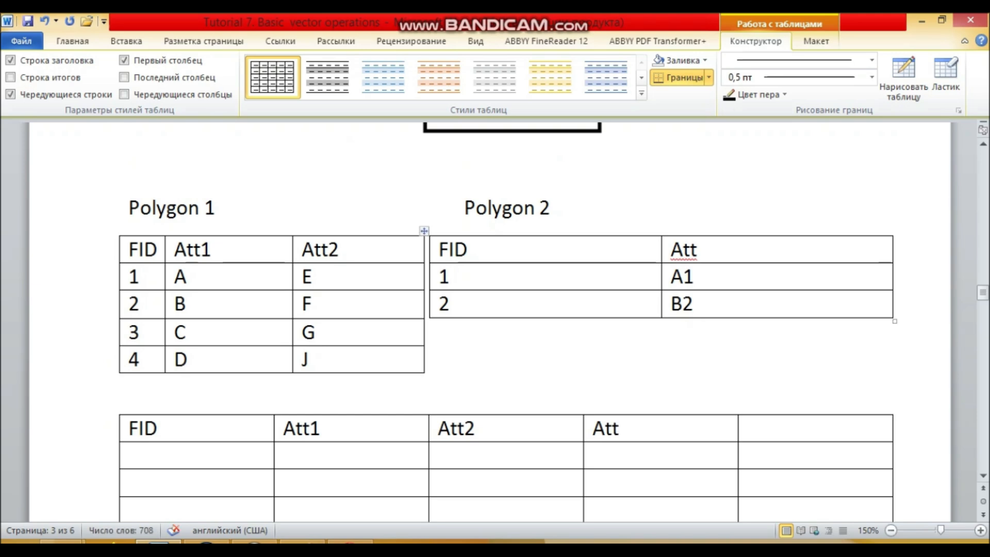
left_click(698, 250)
type("3")
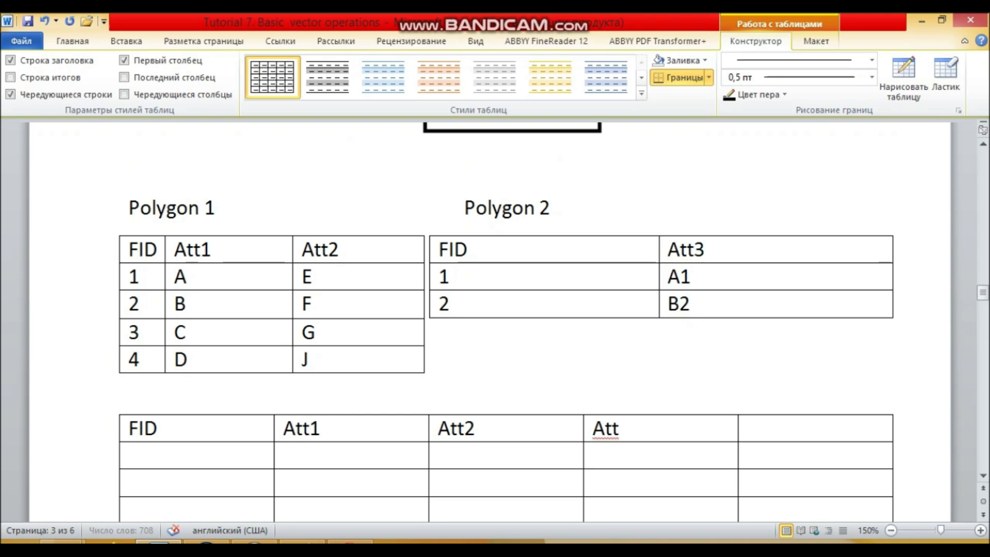
left_click(619, 428)
type("3")
Head the new table's fifth column Shape and enter Polygon in the row below it
scroll(505, 320, "down", 3)
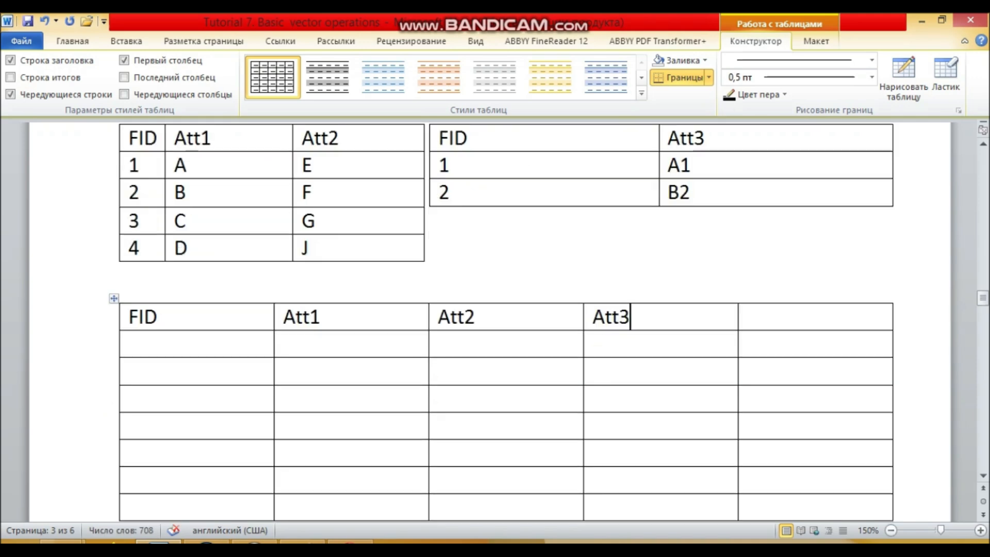
scroll(505, 320, "up", 3)
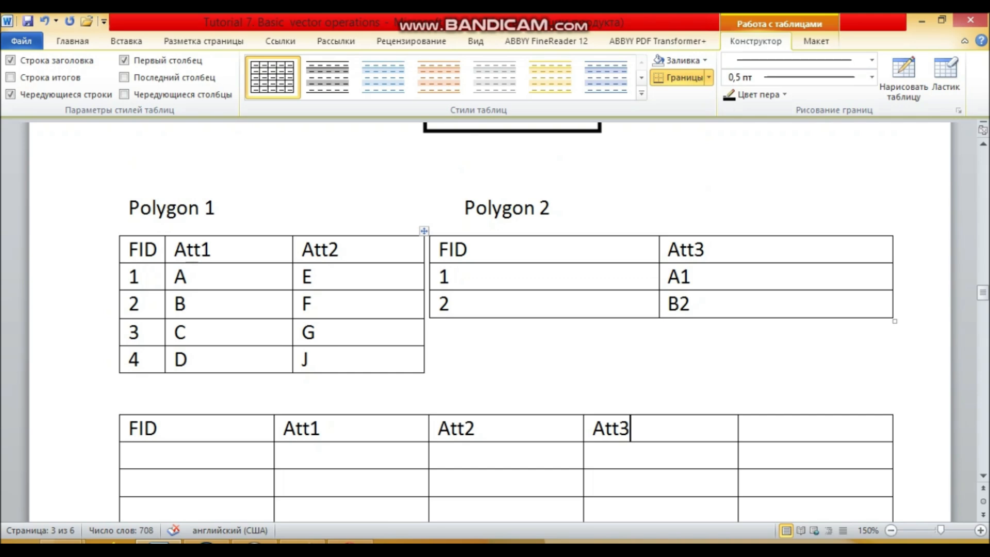
scroll(506, 320, "down", 3)
left_click(749, 316)
type("Shape")
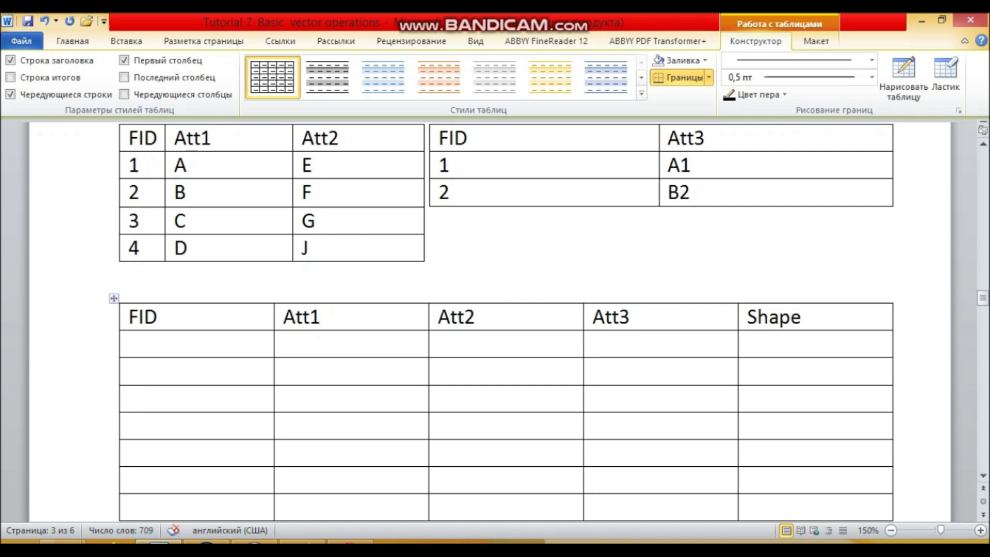
left_click(748, 344)
type("polygon")
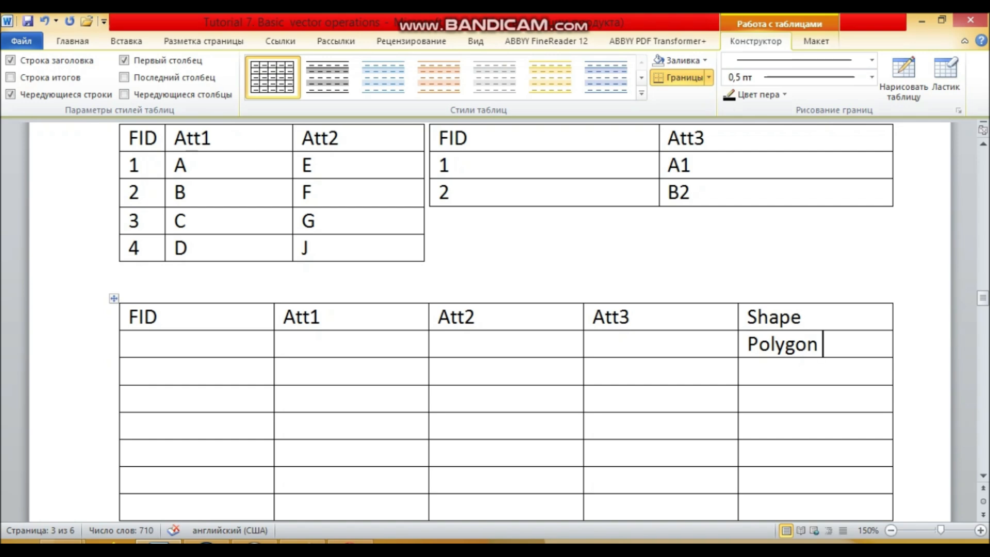
Number the rows of the new table's FID column from 1 to 11
scroll(749, 346, "down", 2)
left_click(129, 233)
type("1")
key("Down")
type("2")
key("Down")
type("3")
key("Down")
type("4")
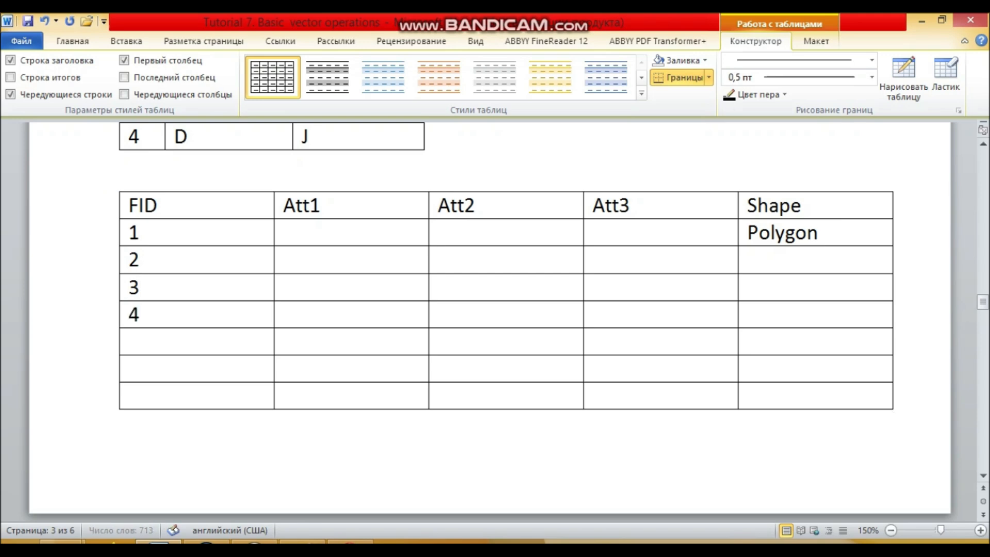
key("Down")
type("5")
key("Down")
type("6")
scroll(489, 310, "down", 2)
key("Down")
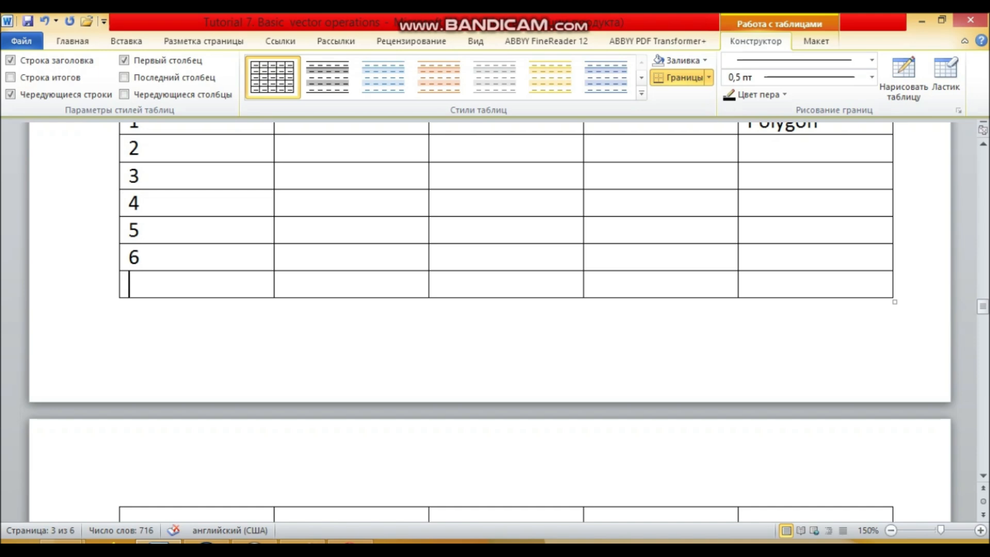
type("7")
key("Down")
type("8")
key("Down")
type("9")
key("Down")
type("10")
key("Down")
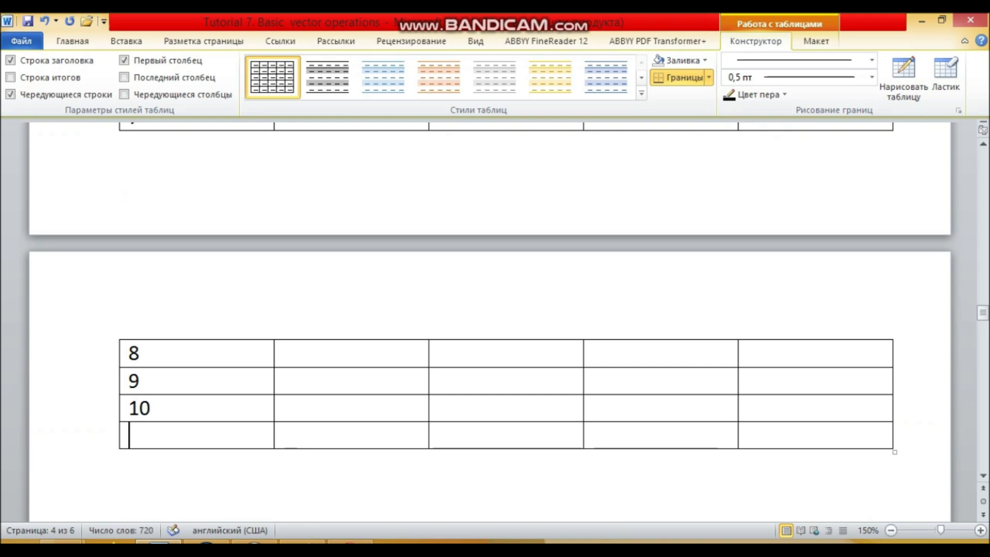
type("11")
Check the region numbers in the Paint drawing, return to Word and add a row with FID 12 at the end of the table
key("alt+Tab")
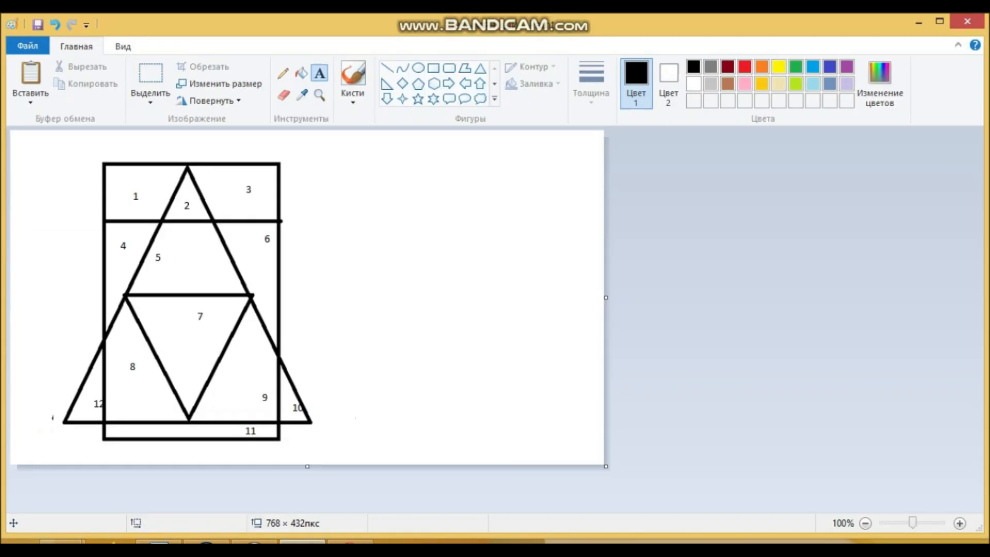
key("alt+Tab")
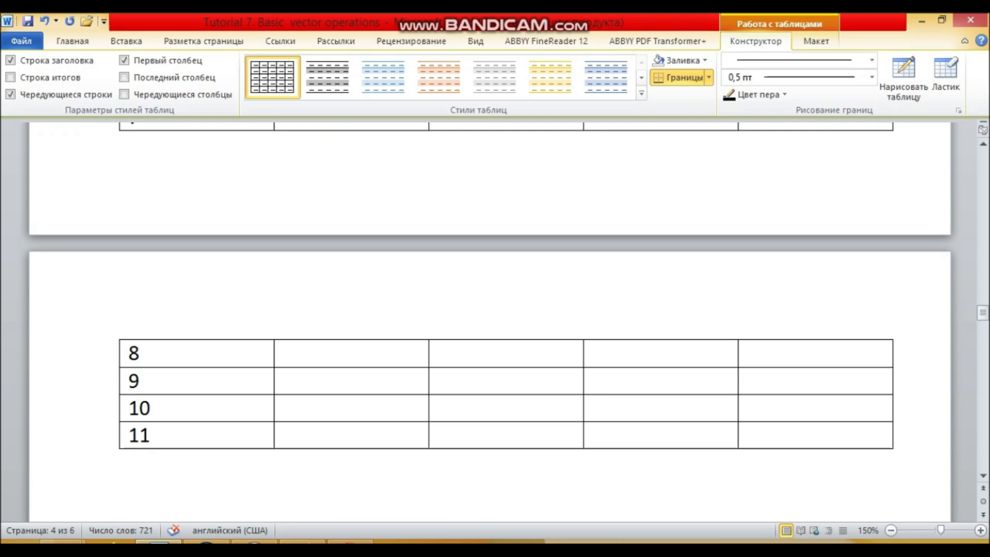
left_click(896, 436)
key("Return")
type("12")
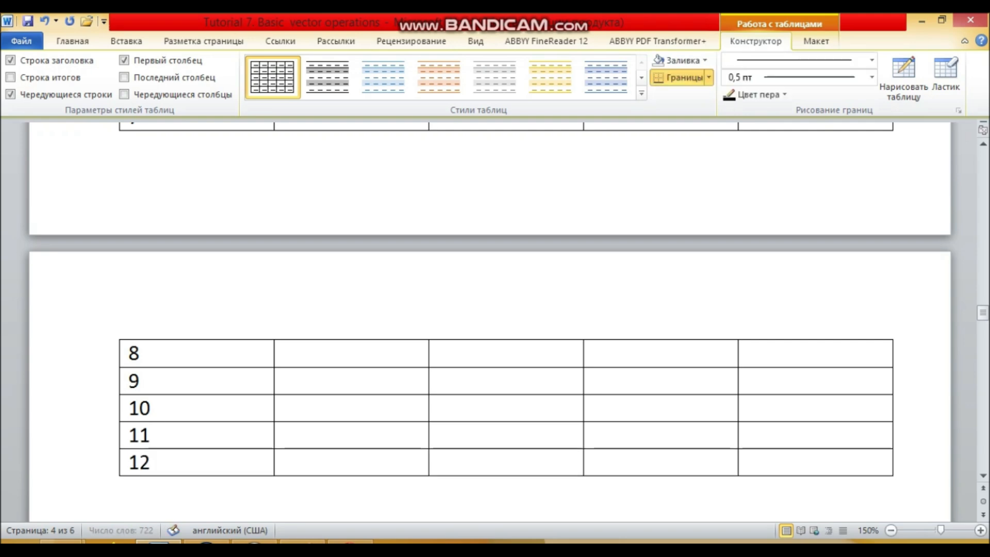
Compare the numbered overlay in Paint with the source polygons and attribute tables in Word to work out the attributes of region 1
key("alt+Tab")
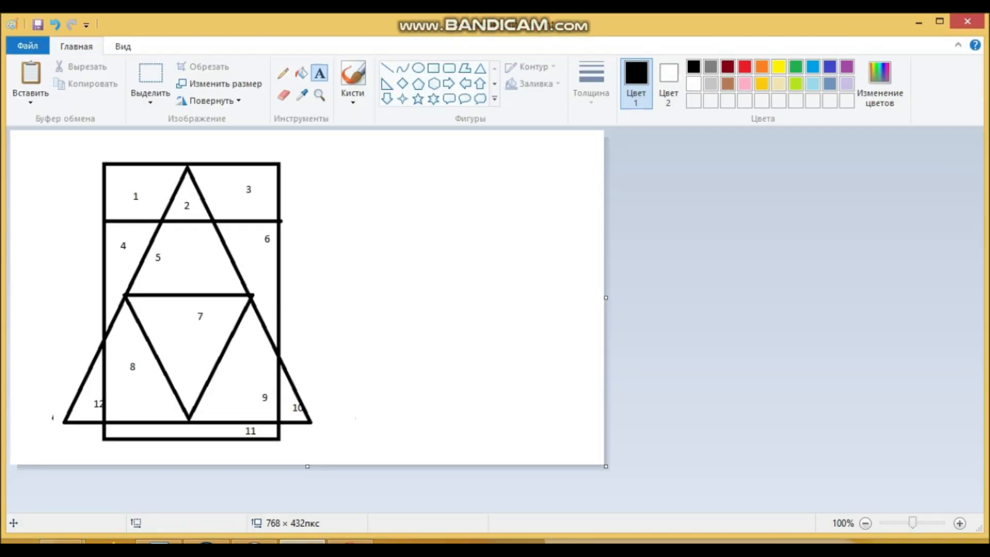
key("alt+Tab")
scroll(490, 320, "up", 5)
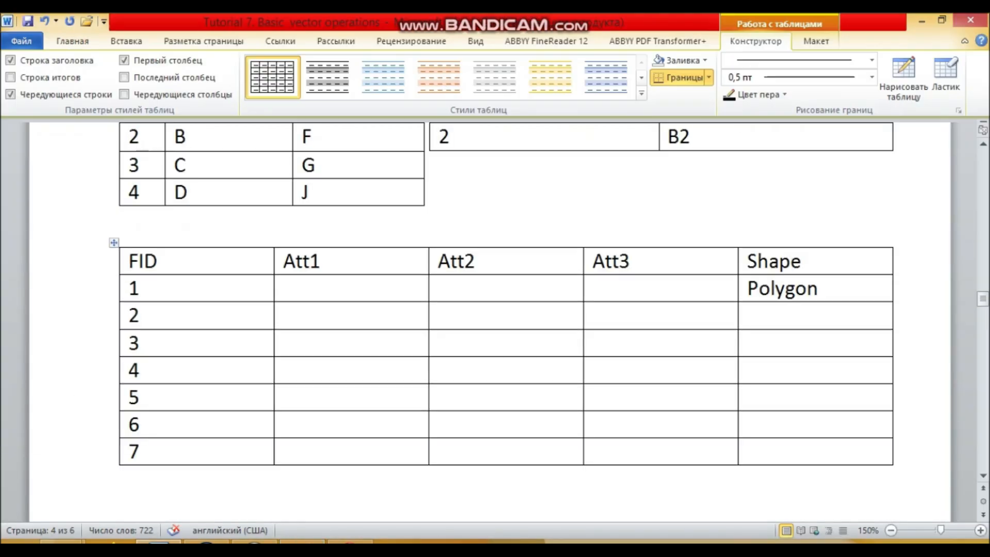
scroll(490, 319, "down", 2)
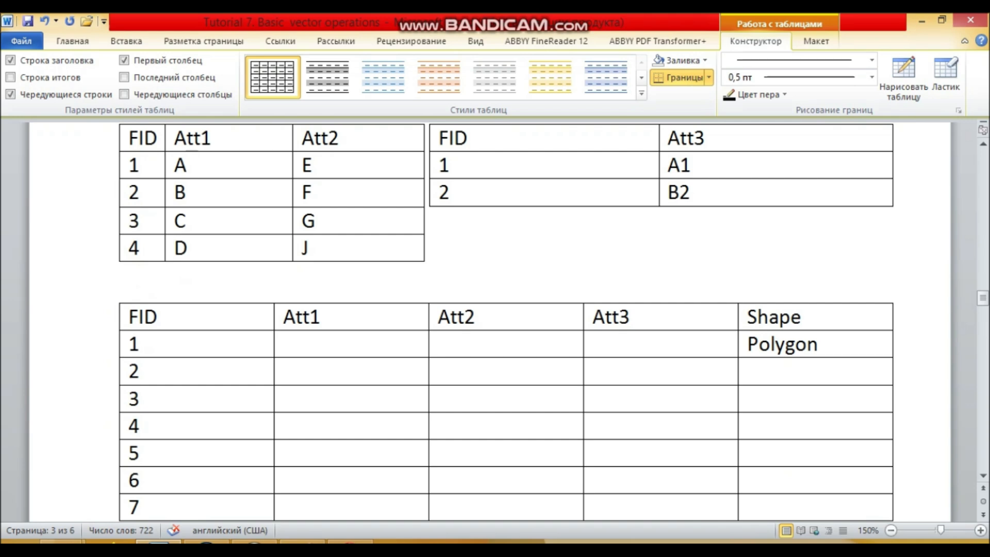
scroll(489, 320, "up", 6)
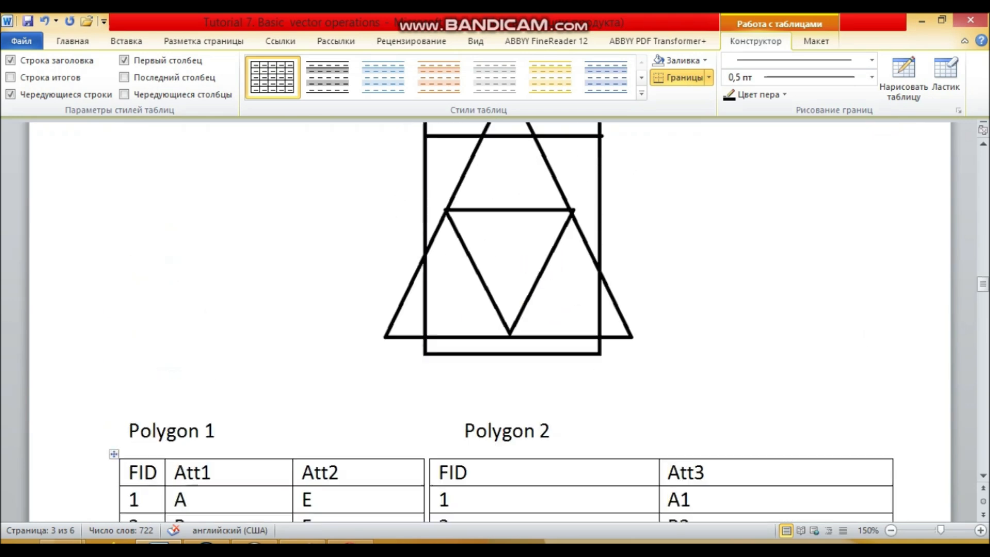
scroll(490, 320, "down", 2)
left_click(305, 541)
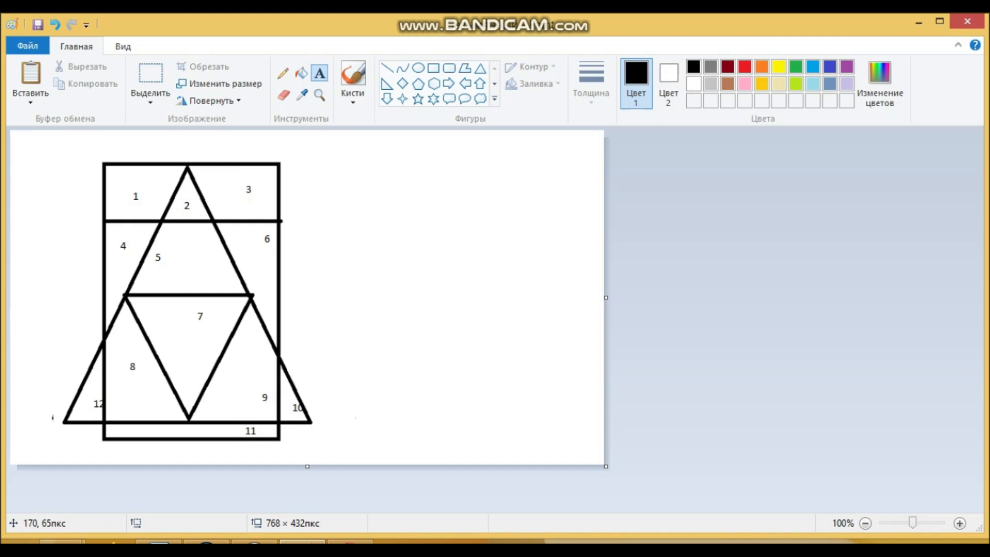
left_click(159, 541)
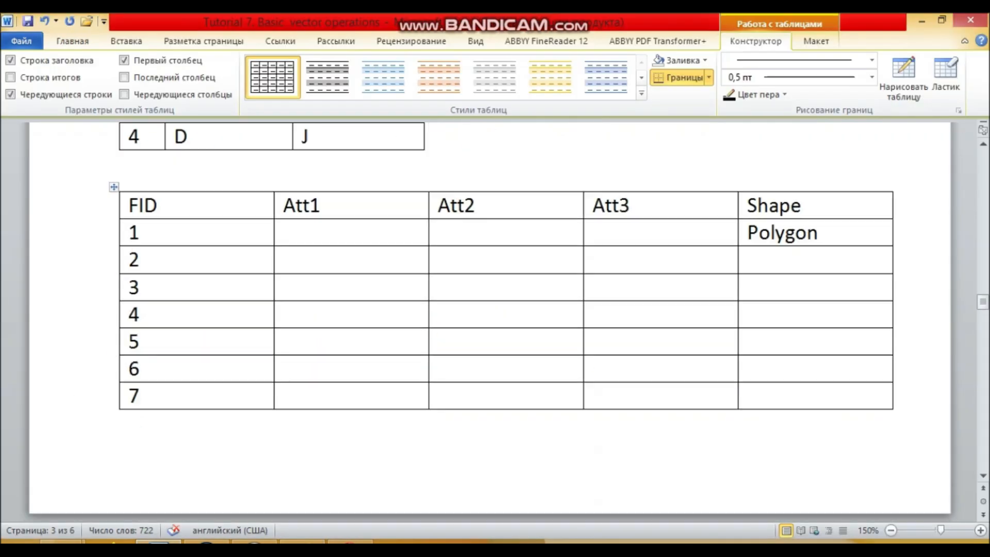
scroll(490, 310, "down", 4)
scroll(489, 309, "up", 12)
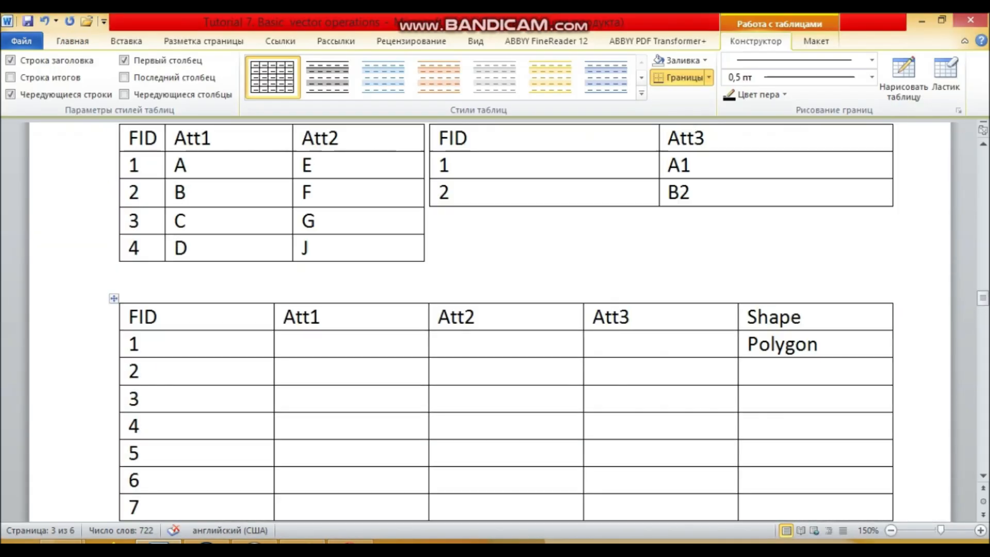
scroll(489, 319, "up", 6)
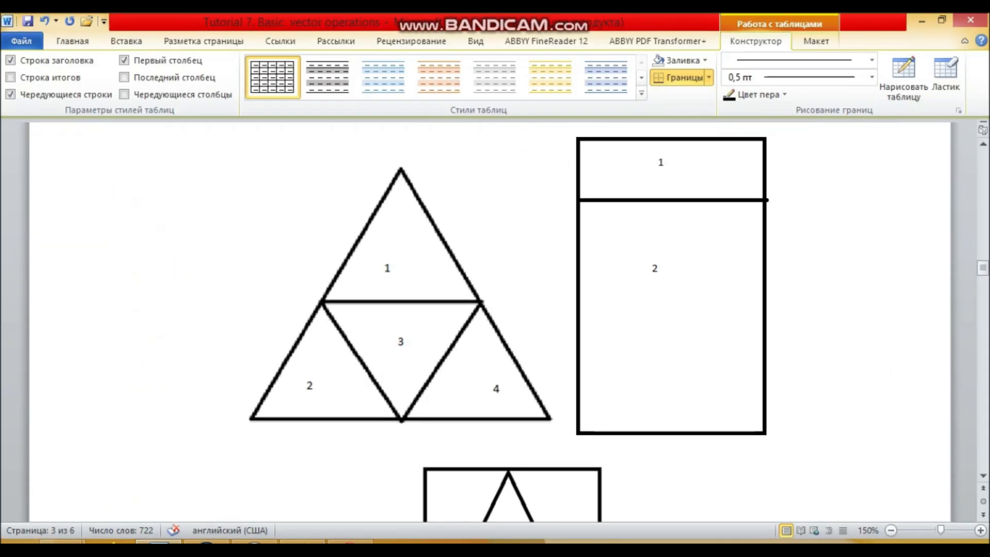
left_click(303, 541)
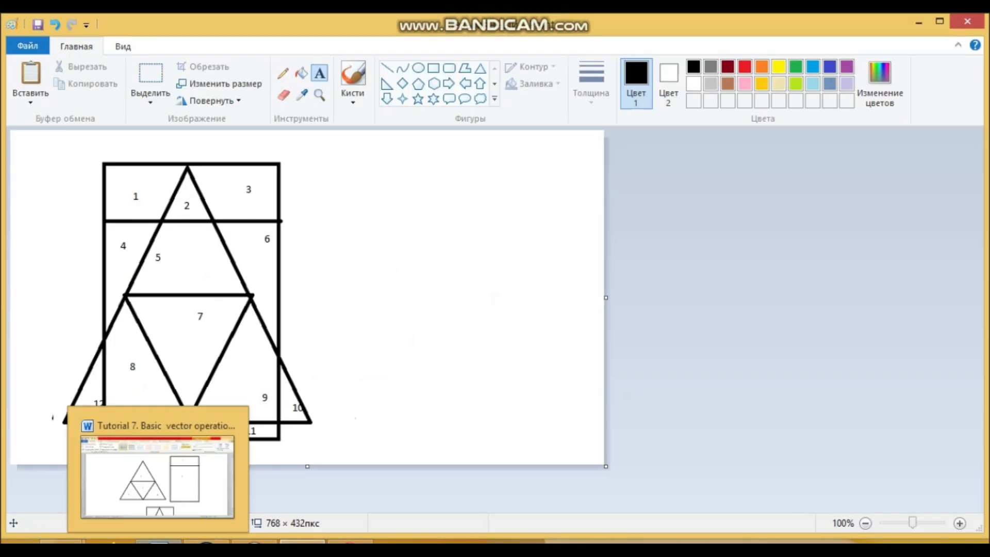
left_click(158, 542)
scroll(489, 319, "up", 3)
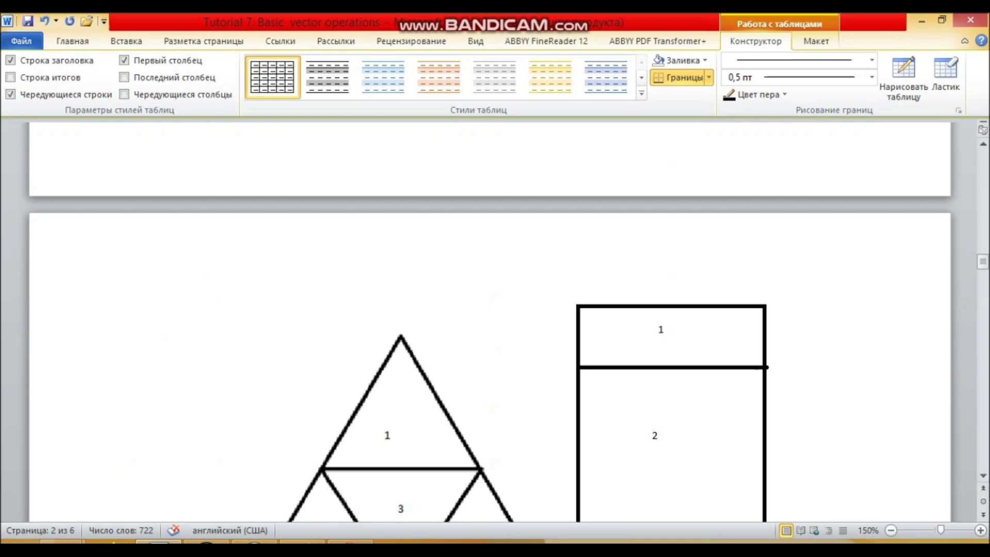
scroll(490, 319, "down", 12)
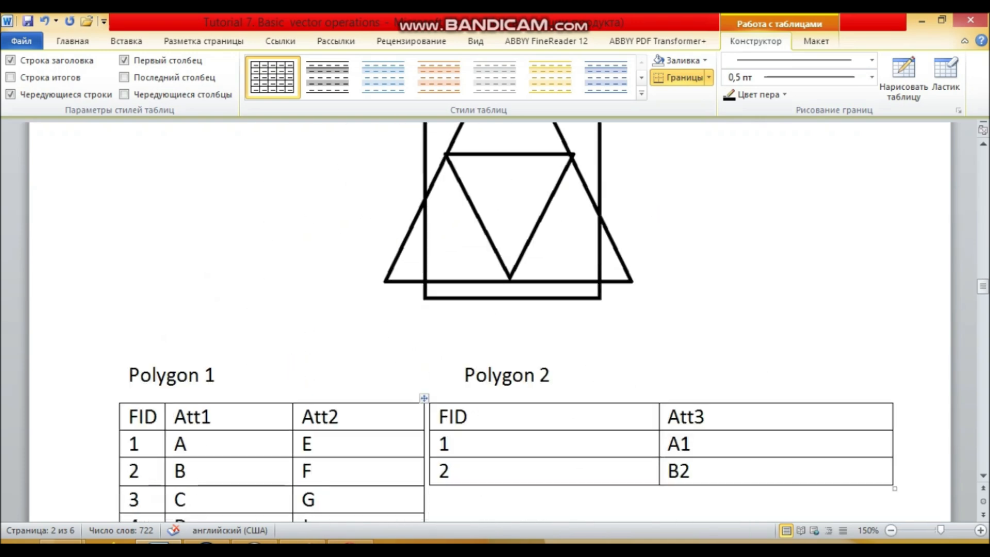
Enter A1 as the Att3 value for FID 1 and highlight its source value in the Polygon 2 table
scroll(490, 319, "down", 2)
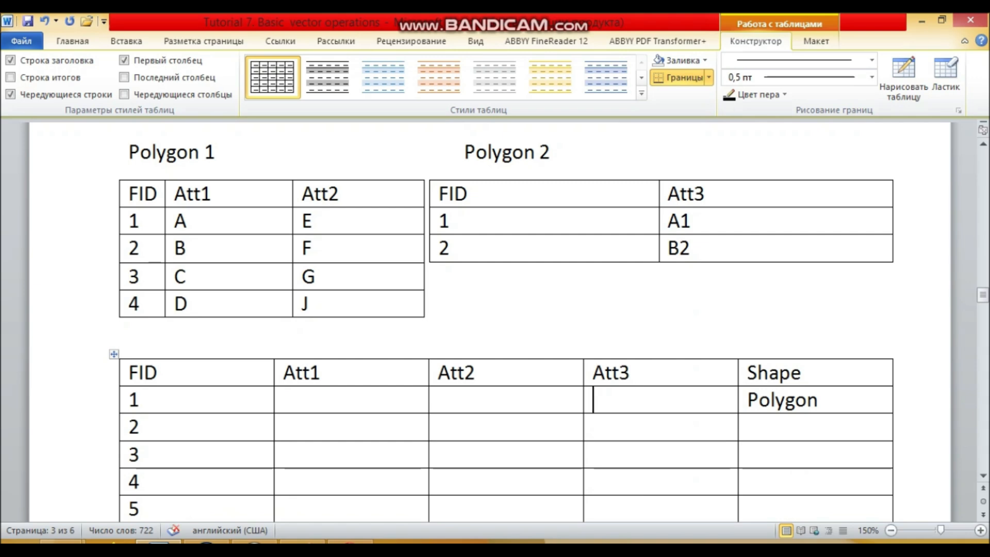
type("A1")
left_click(691, 221)
left_click_drag(691, 221, 668, 221)
Check region 1 against the source polygons and the numbered Paint overlay, and return to the Att1 cell of FID 1 in Word
scroll(668, 221, "up", 12)
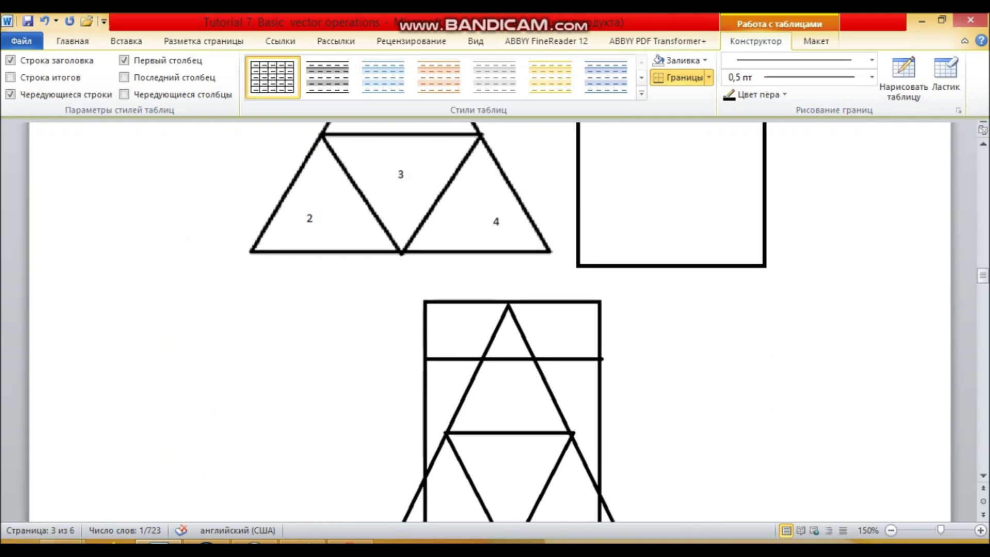
scroll(509, 322, "down", 6)
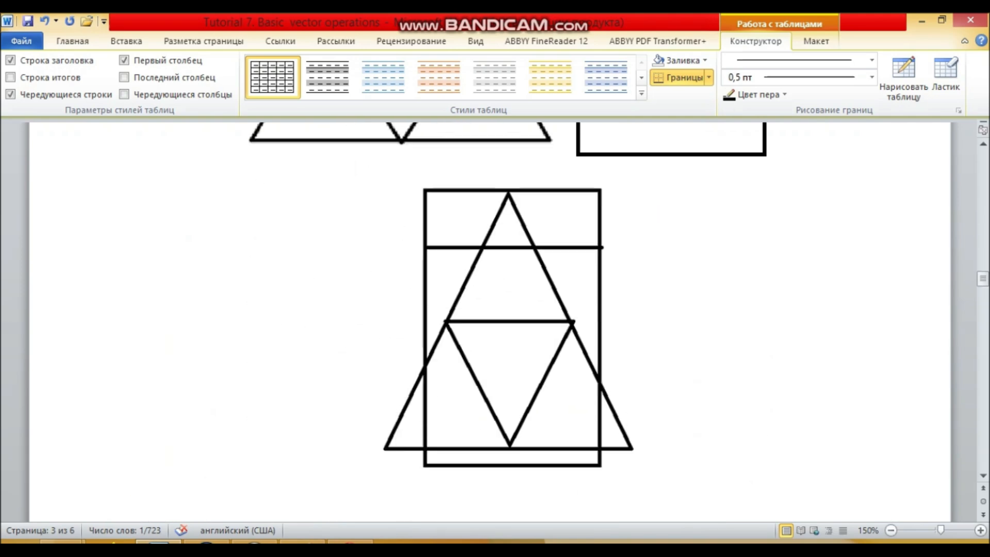
left_click(303, 541)
left_click(303, 542)
scroll(490, 322, "up", 3)
scroll(490, 322, "up", 3)
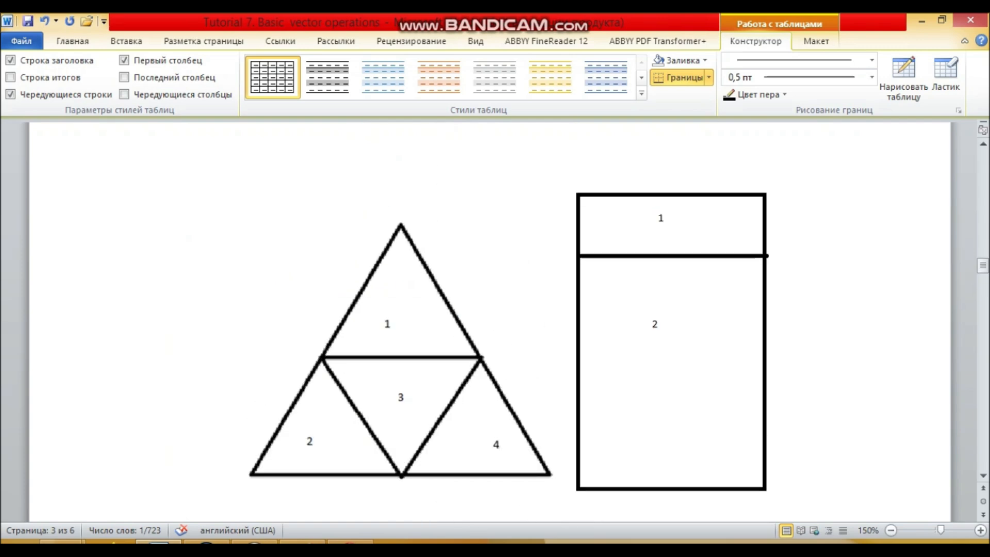
scroll(490, 322, "down", 6)
left_click(303, 542)
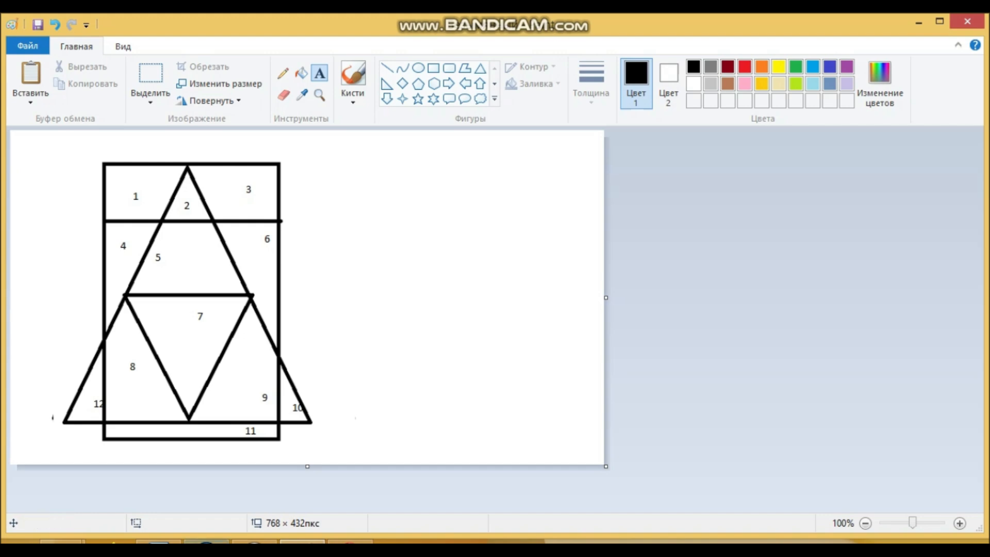
left_click(159, 542)
scroll(489, 322, "down", 11)
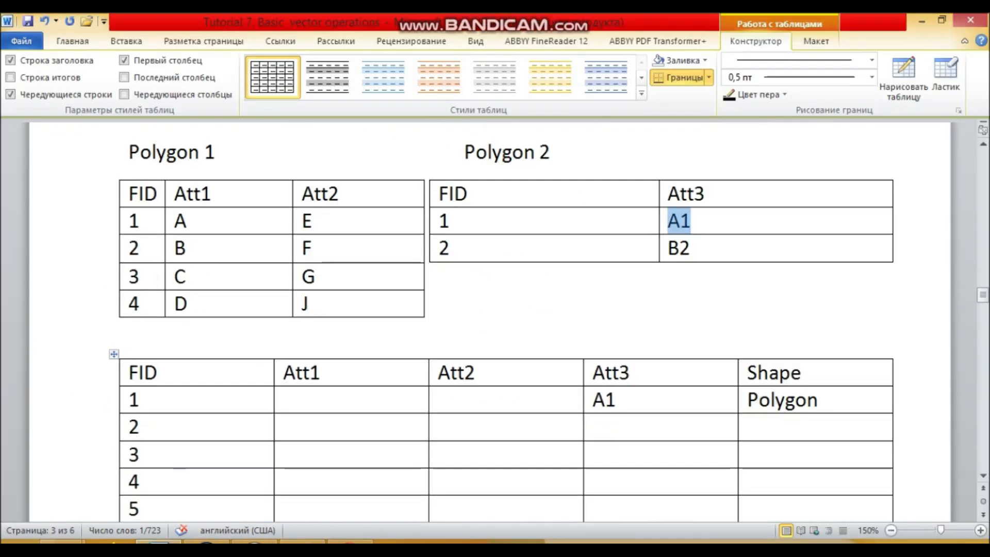
left_click(284, 232)
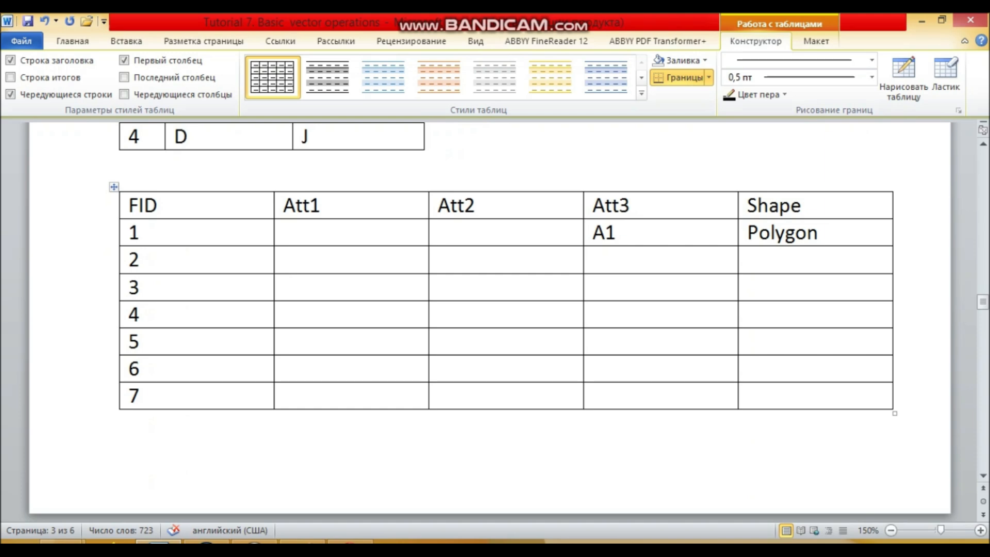
Compare region 2 of the numbered Paint overlay with the source polygons and attribute tables in Word, selecting the Att1 cell of FID 2
scroll(490, 322, "up", 4)
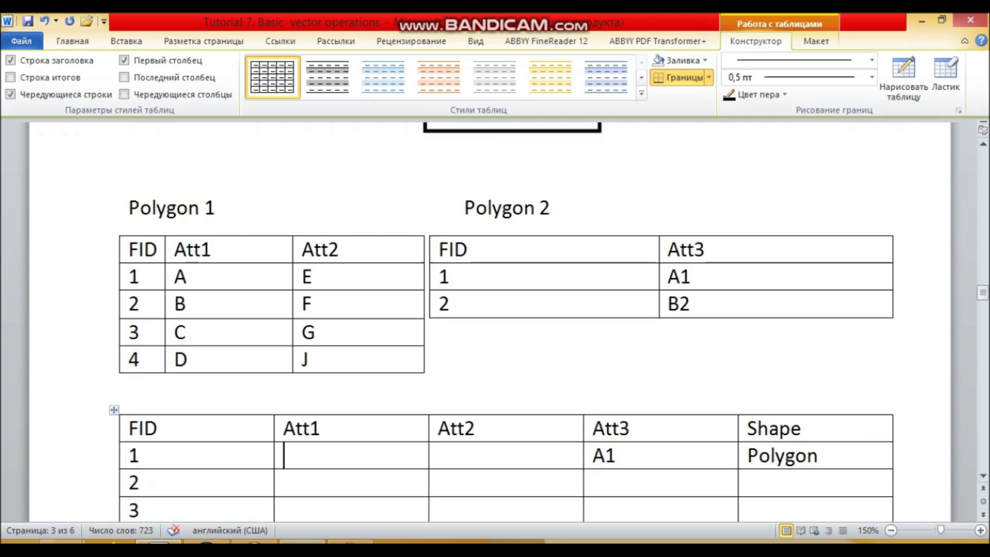
left_click(302, 542)
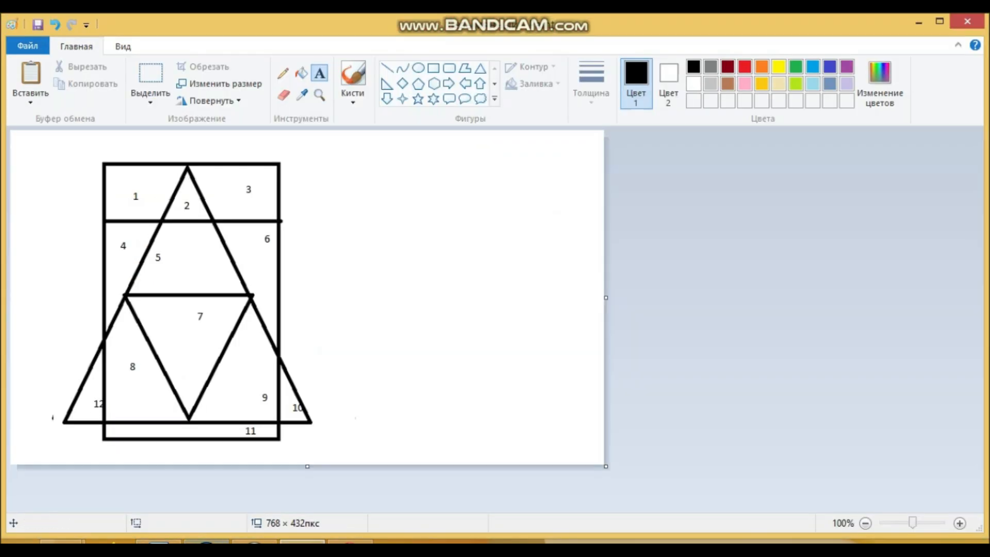
left_click(158, 542)
scroll(489, 322, "down", 1)
left_click(288, 427)
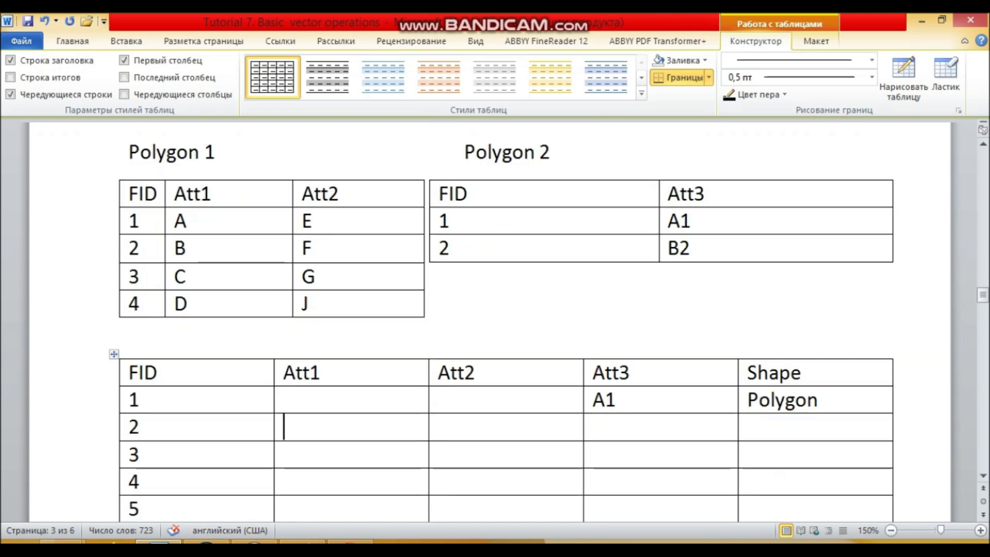
scroll(489, 322, "up", 10)
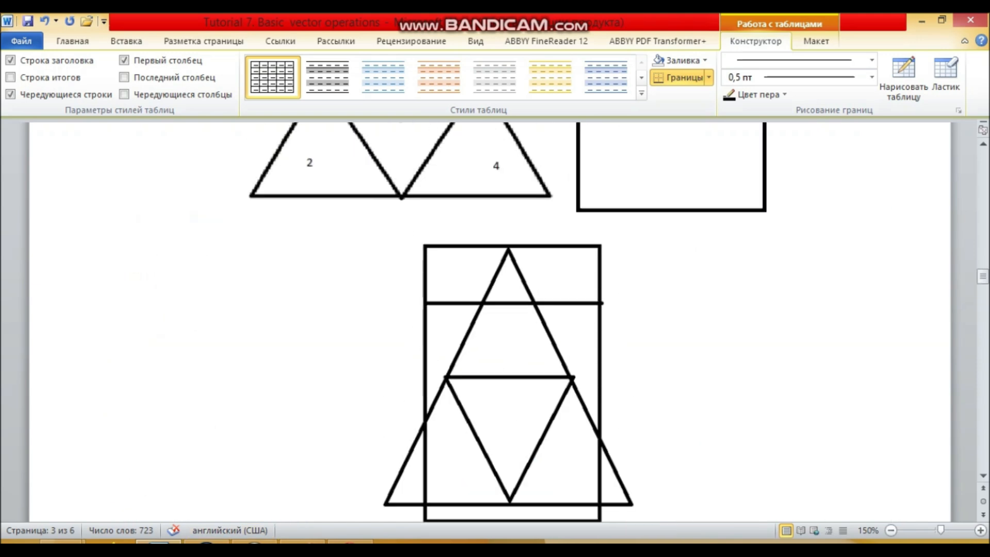
scroll(490, 321, "down", 9)
scroll(490, 322, "up", 4)
scroll(490, 322, "down", 2)
scroll(490, 321, "up", 6)
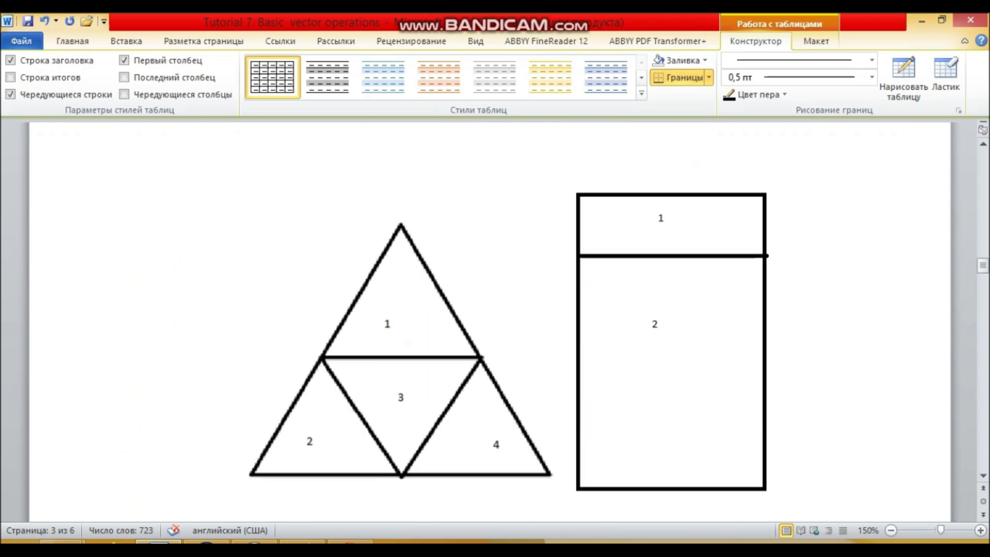
left_click(303, 541)
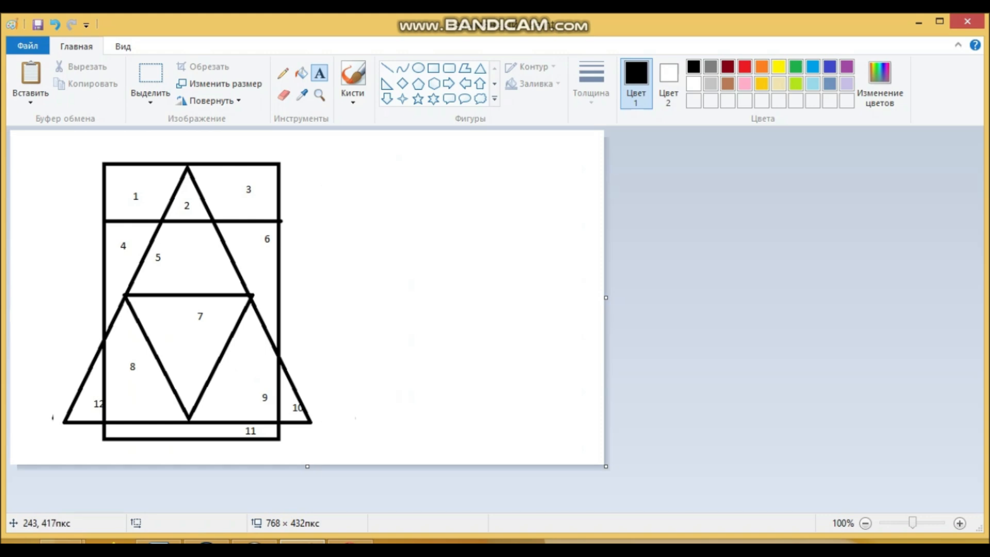
left_click(158, 542)
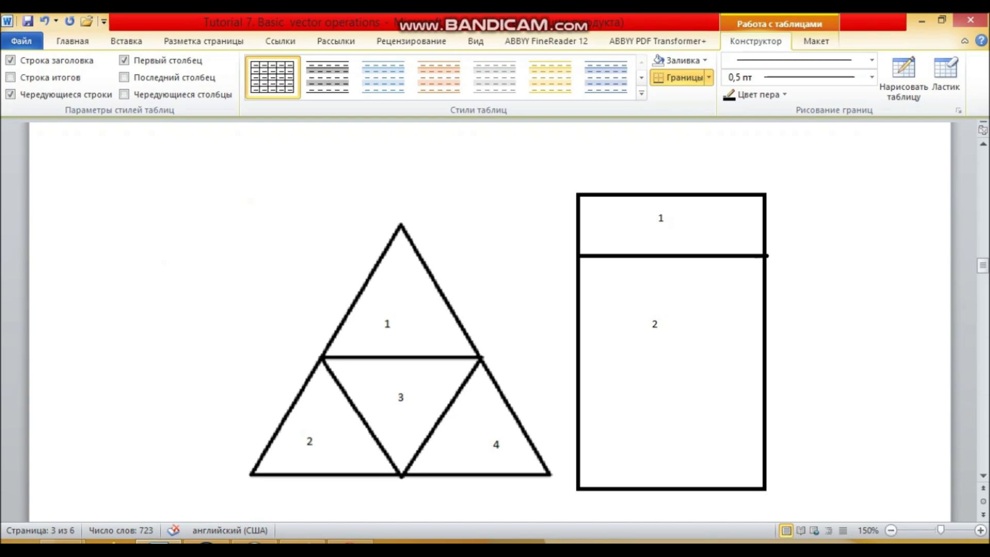
scroll(490, 320, "down", 3)
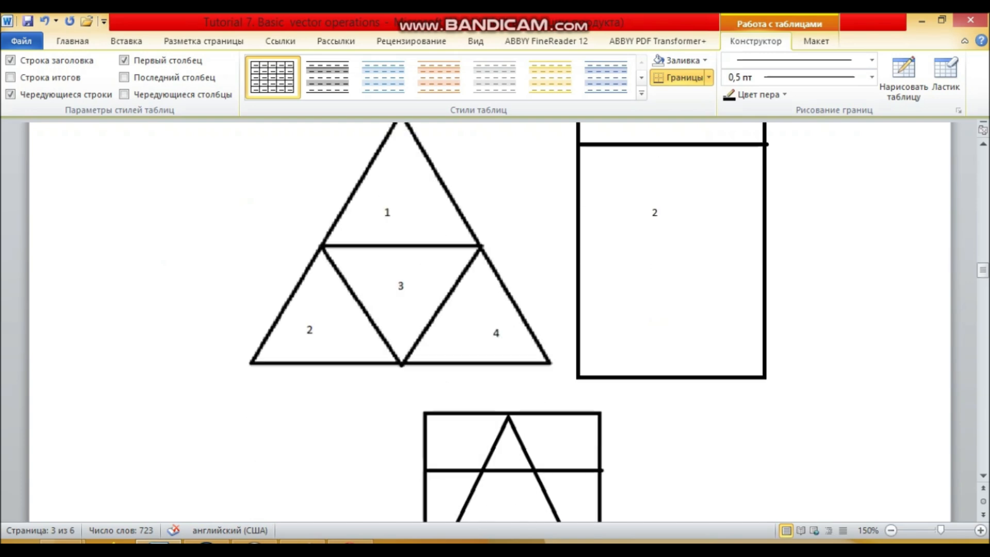
scroll(490, 320, "down", 15)
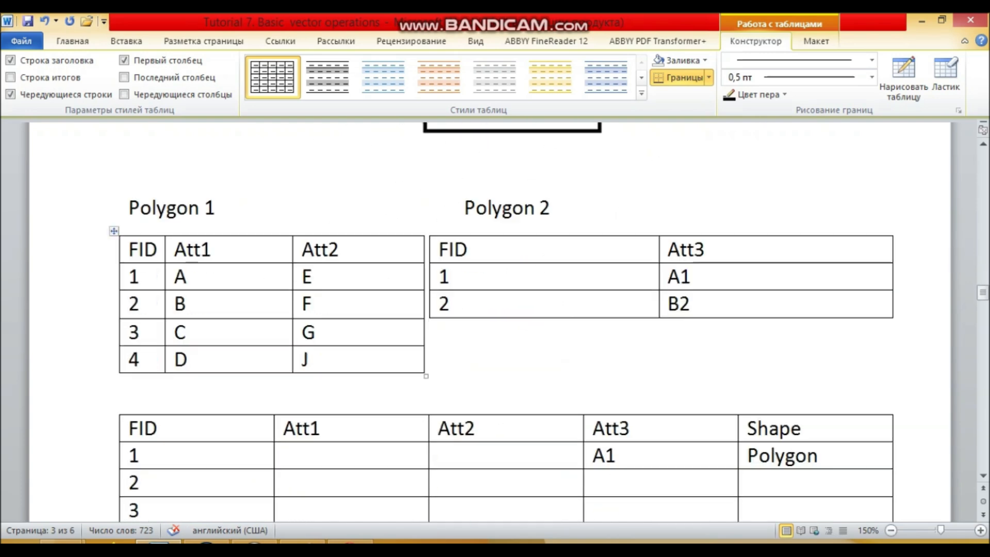
Copy the Polygon 1 values A and E into the Att1 and Att2 cells of FID 2
type("A")
double_click(310, 277)
key("ctrl+c")
left_click(438, 483)
key("ctrl+v")
Check region 2 of the Paint overlay against Polygon 2 in Word to determine its Att3 value
scroll(490, 320, "up", 6)
scroll(489, 320, "up", 5)
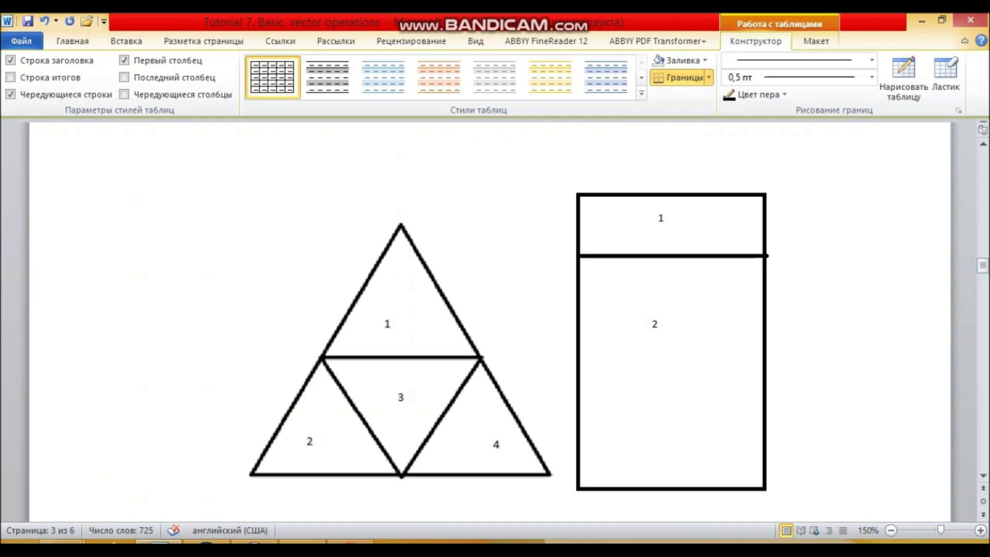
left_click(302, 541)
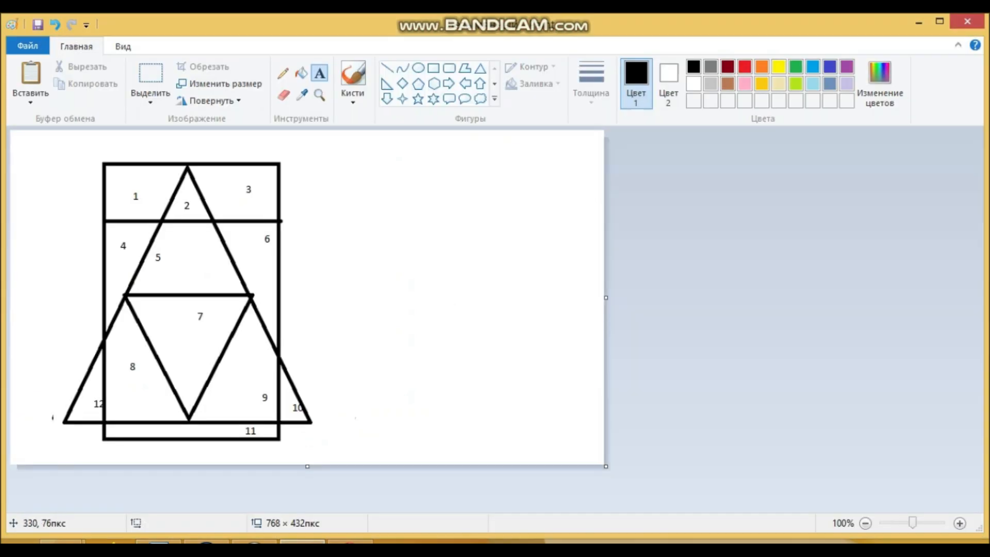
left_click(158, 541)
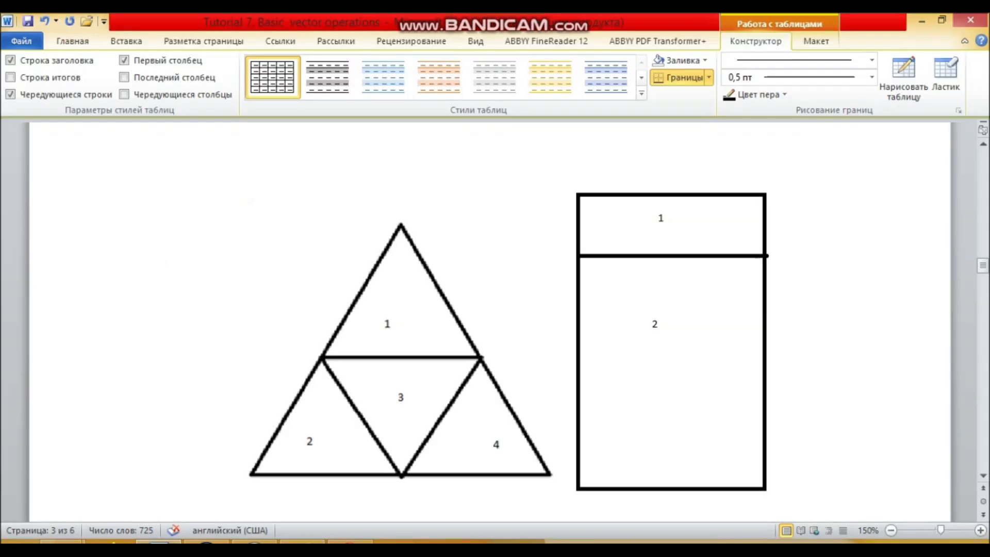
scroll(490, 320, "down", 12)
scroll(490, 320, "up", 6)
scroll(490, 320, "down", 6)
scroll(489, 320, "down", 3)
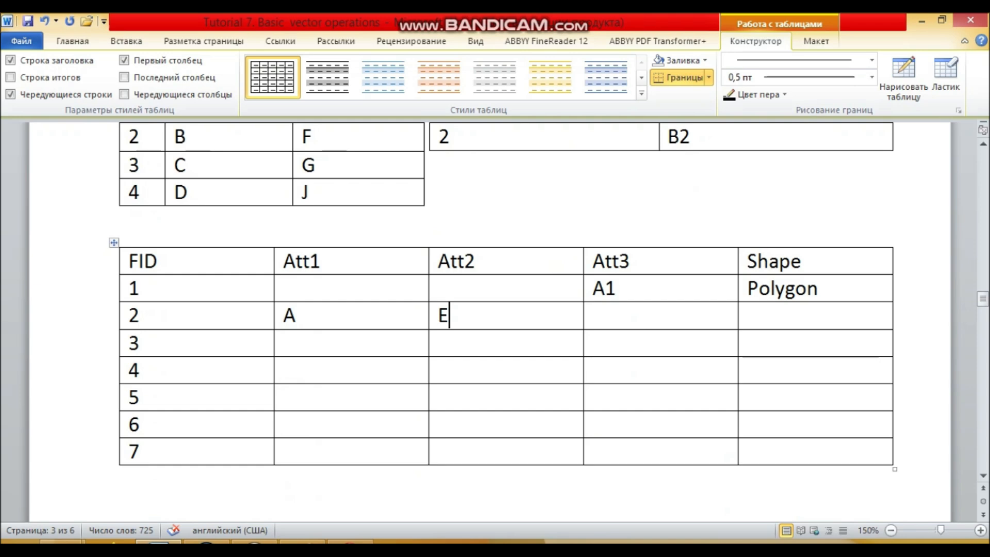
Enter A1 as the Att3 value and polygon as the Shape for FID 2
type("A1")
key("Tab")
type("polyg")
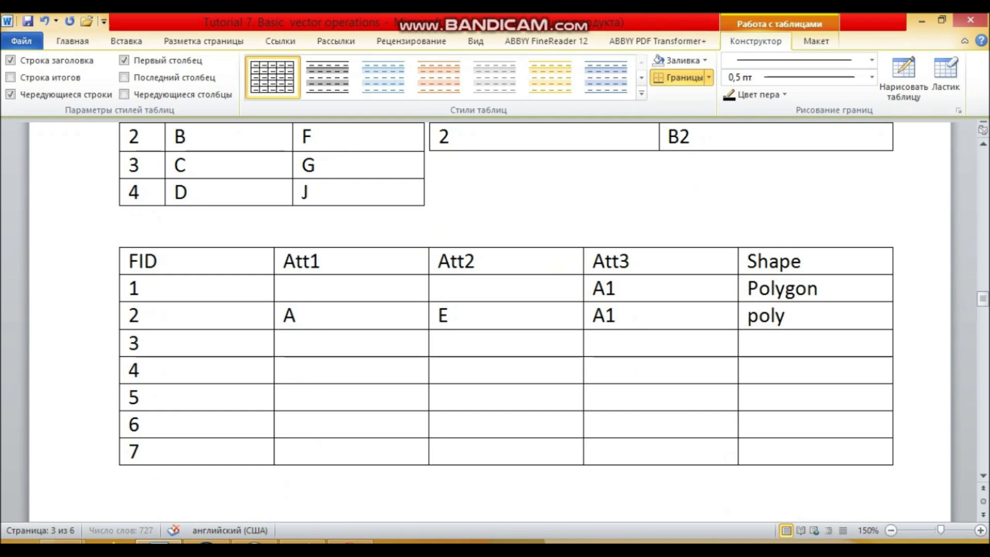
type("on")
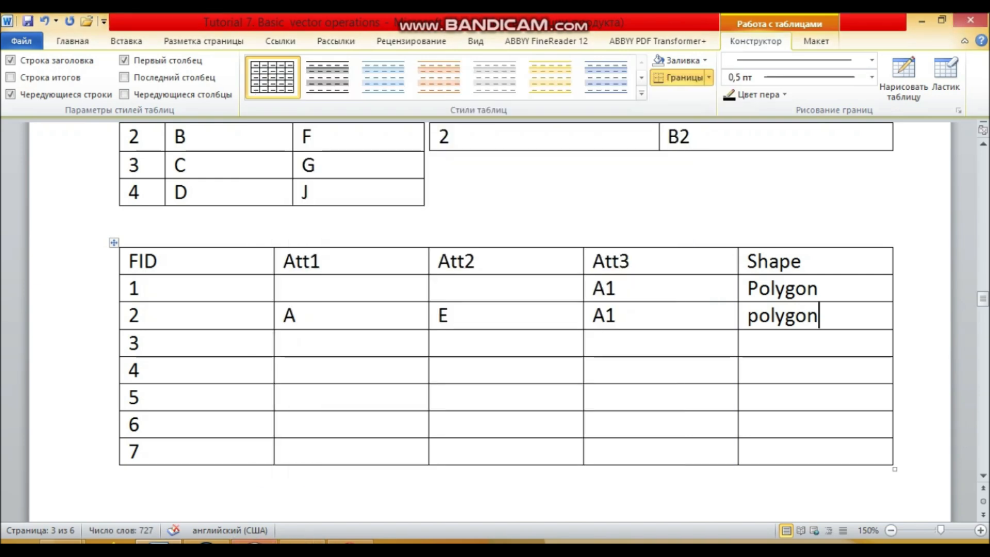
Examine the source polygons in Word and region 5 in the Paint overlay, and return to the Att1 cell of FID 5 in Word
left_click(295, 344)
scroll(295, 351, "up", 5)
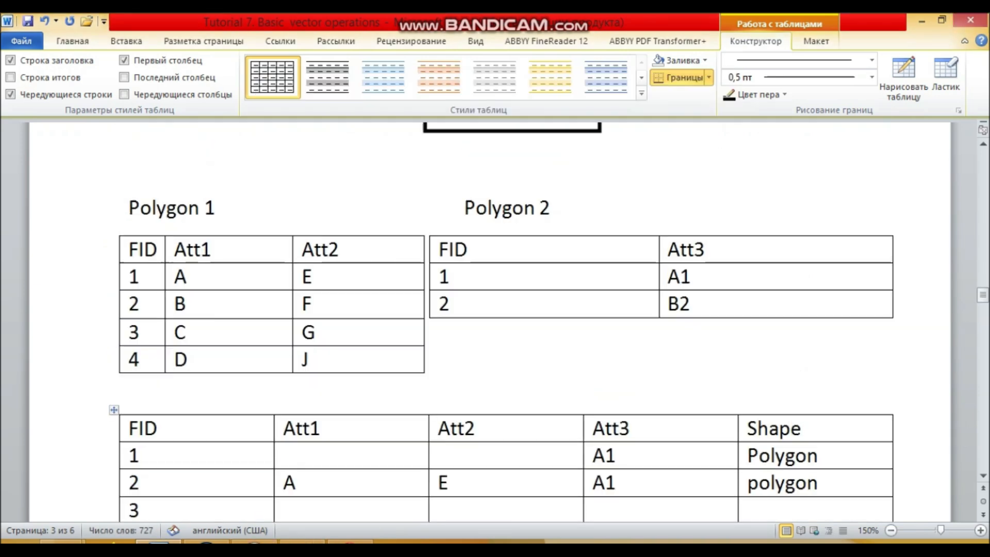
scroll(495, 319, "up", 5)
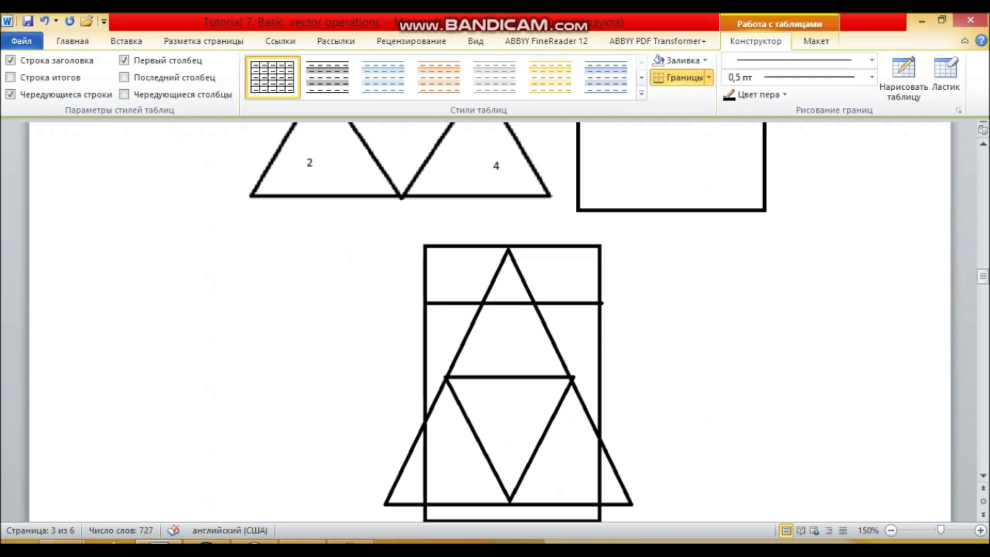
scroll(495, 320, "up", 3)
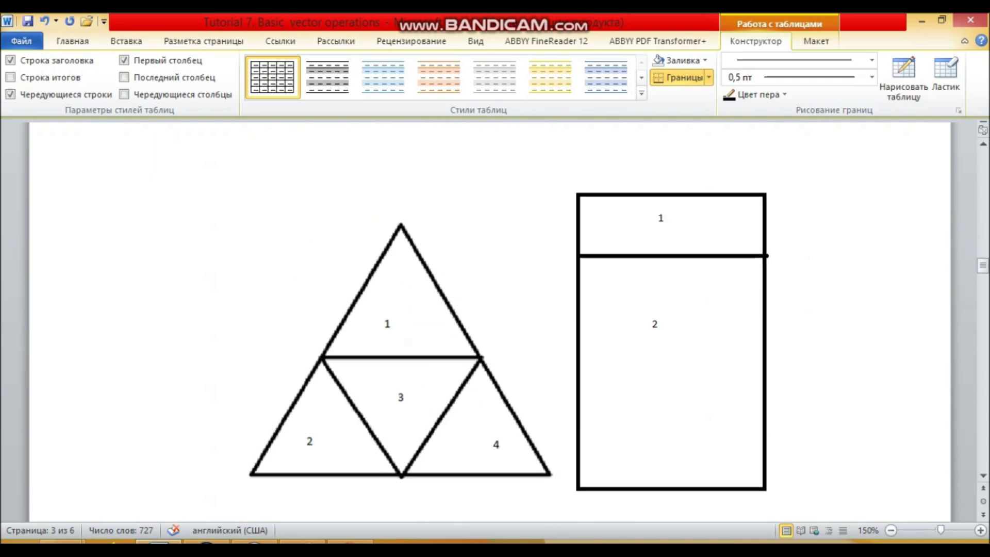
scroll(495, 319, "down", 2)
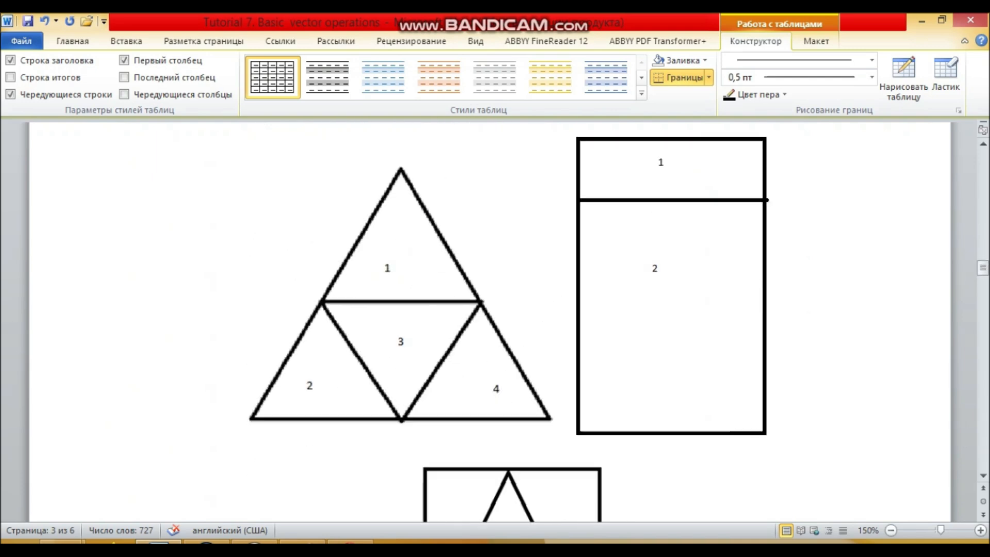
left_click(303, 541)
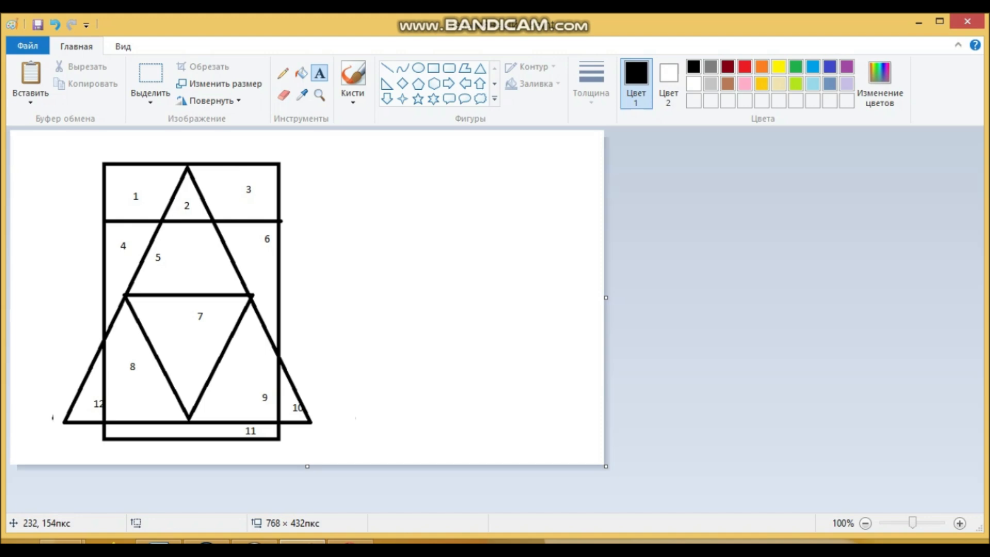
left_click(188, 240)
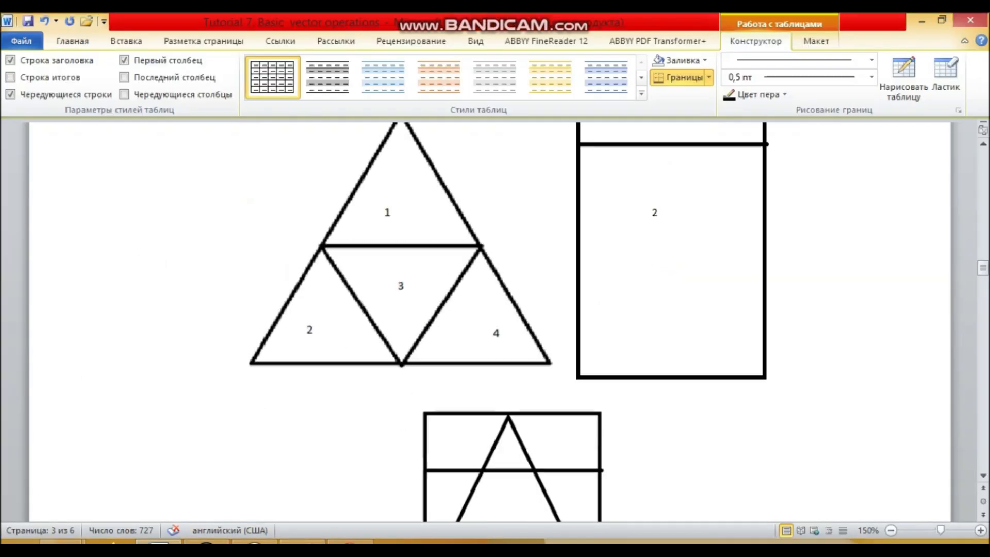
scroll(495, 320, "down", 15)
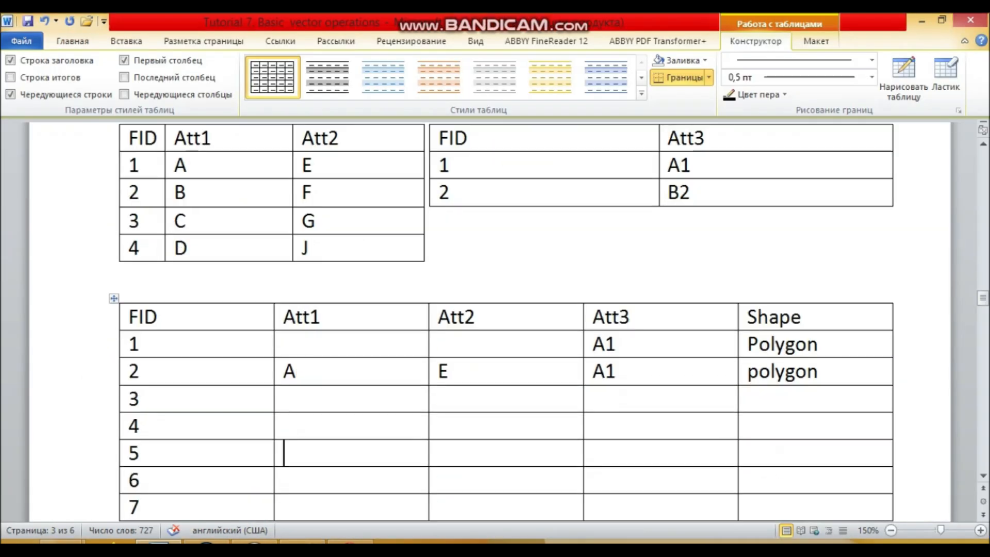
Recheck region 5 in Paint against the parts of Polygon 1 and Polygon 2 in Word to work out its attributes
left_click(302, 541)
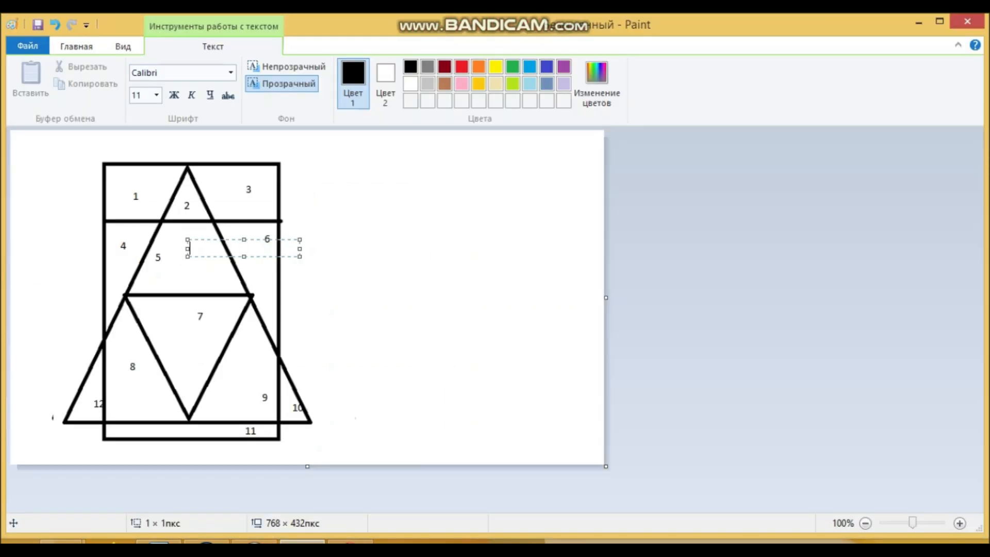
left_click(159, 541)
scroll(495, 319, "up", 10)
scroll(495, 320, "up", 3)
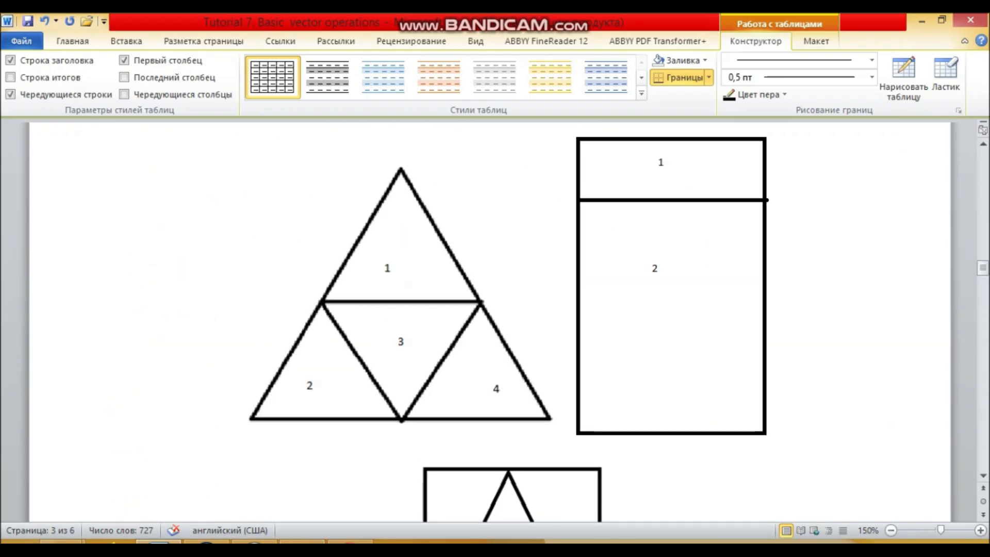
scroll(495, 320, "down", 14)
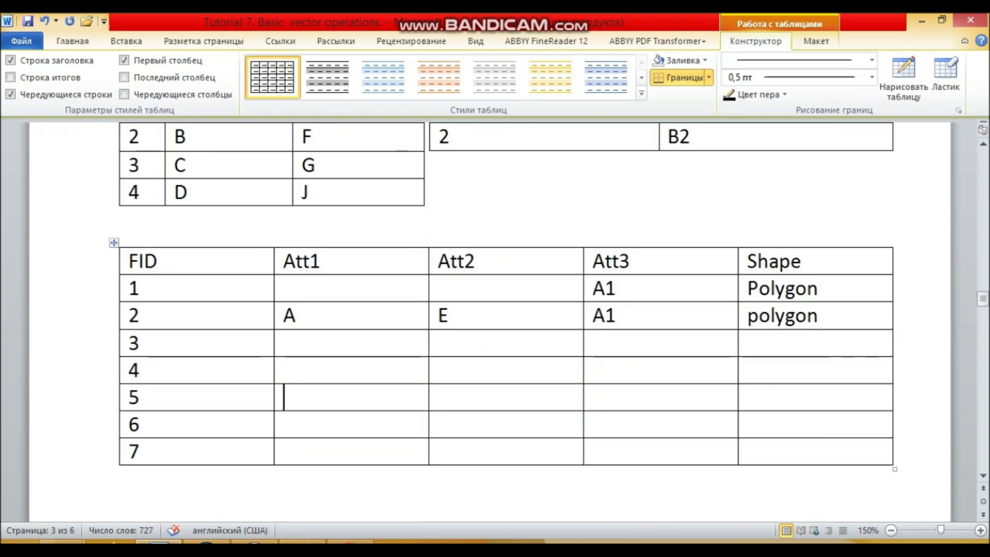
scroll(495, 320, "up", 3)
scroll(361, 320, "down", 3)
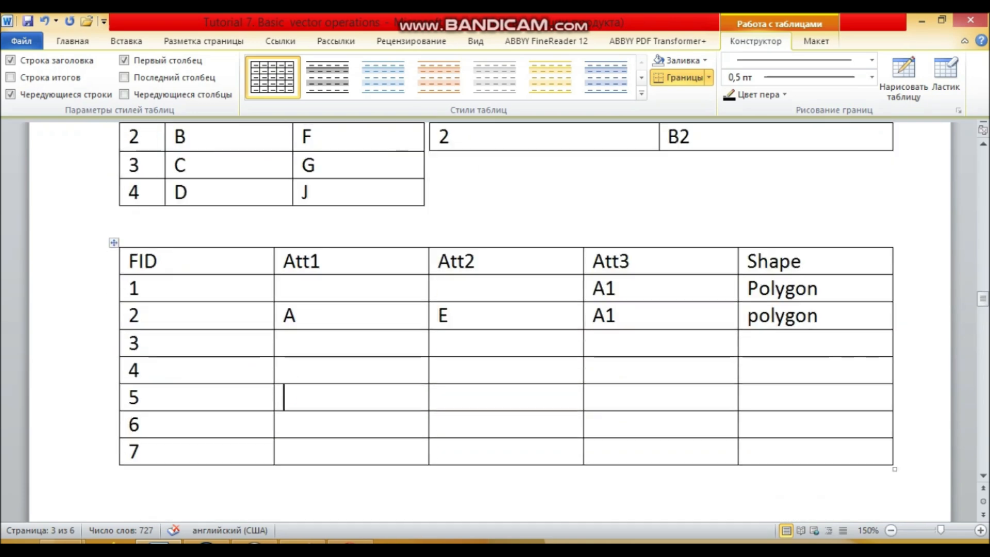